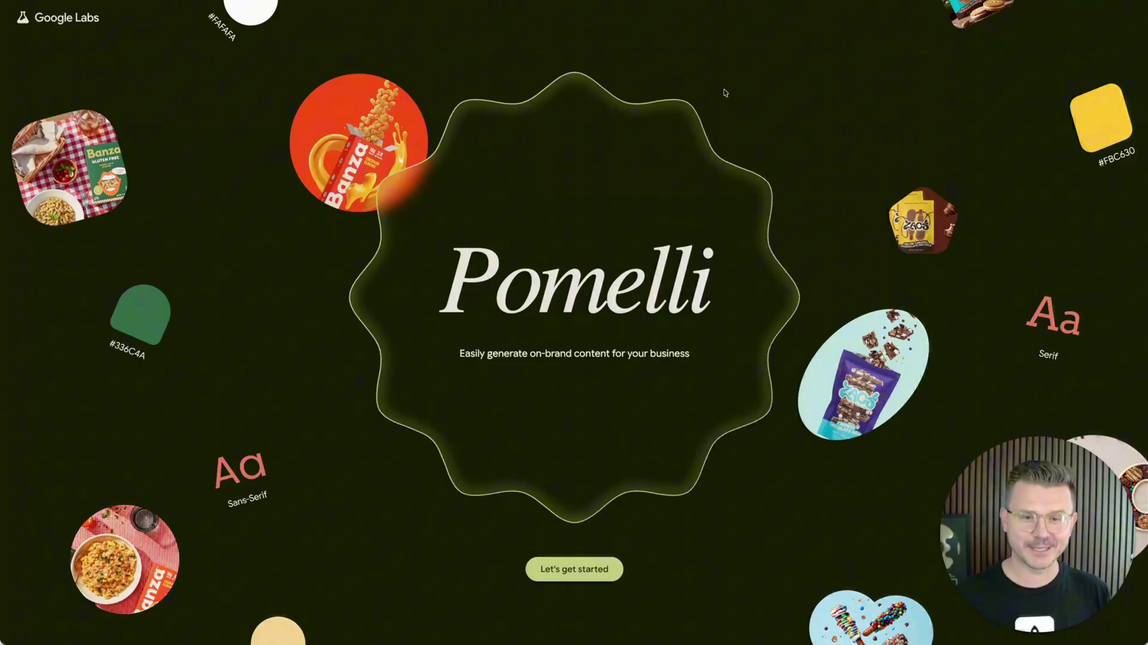
Play the Introducing Pomelli video muted, enlarge the page, then pause the video.
{"action": "left_click", "coordinate": [163, 87]}
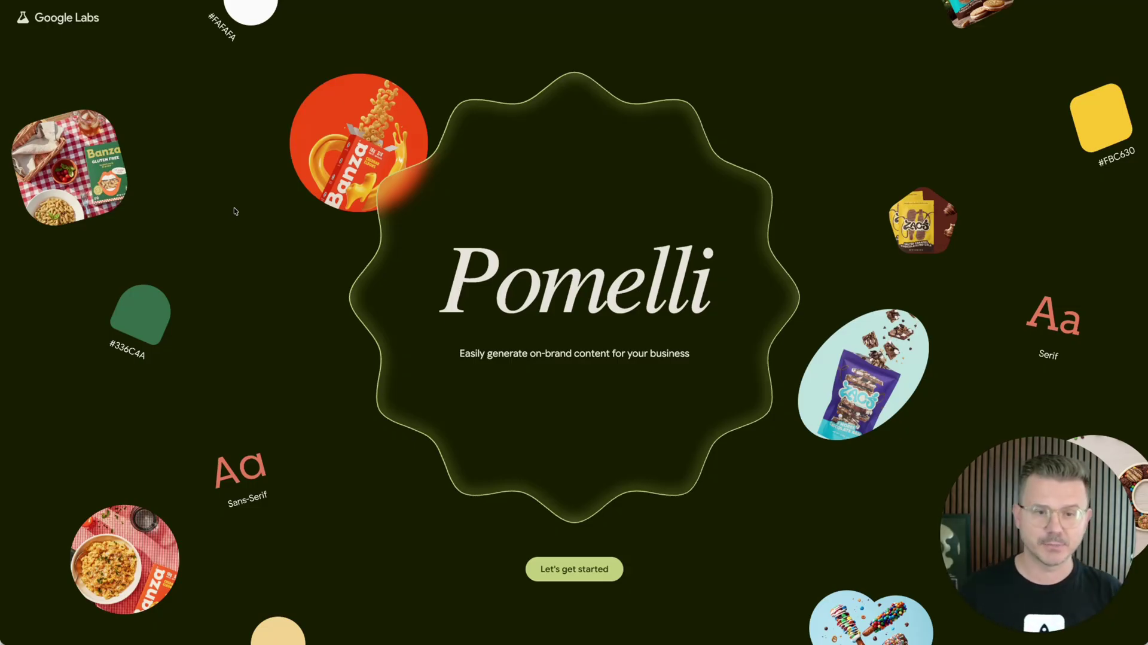
{"action": "scroll", "coordinate": [628, 281], "scroll_direction": "down", "scroll_amount": 10}
{"action": "left_click", "coordinate": [560, 303]}
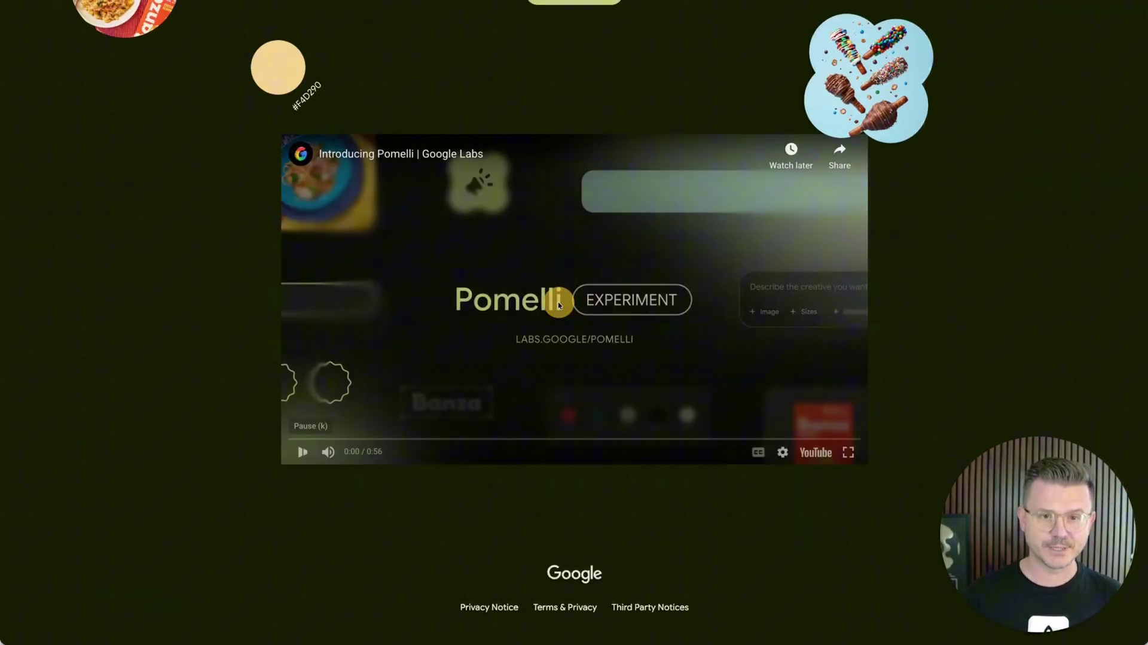
{"action": "left_click", "coordinate": [328, 452]}
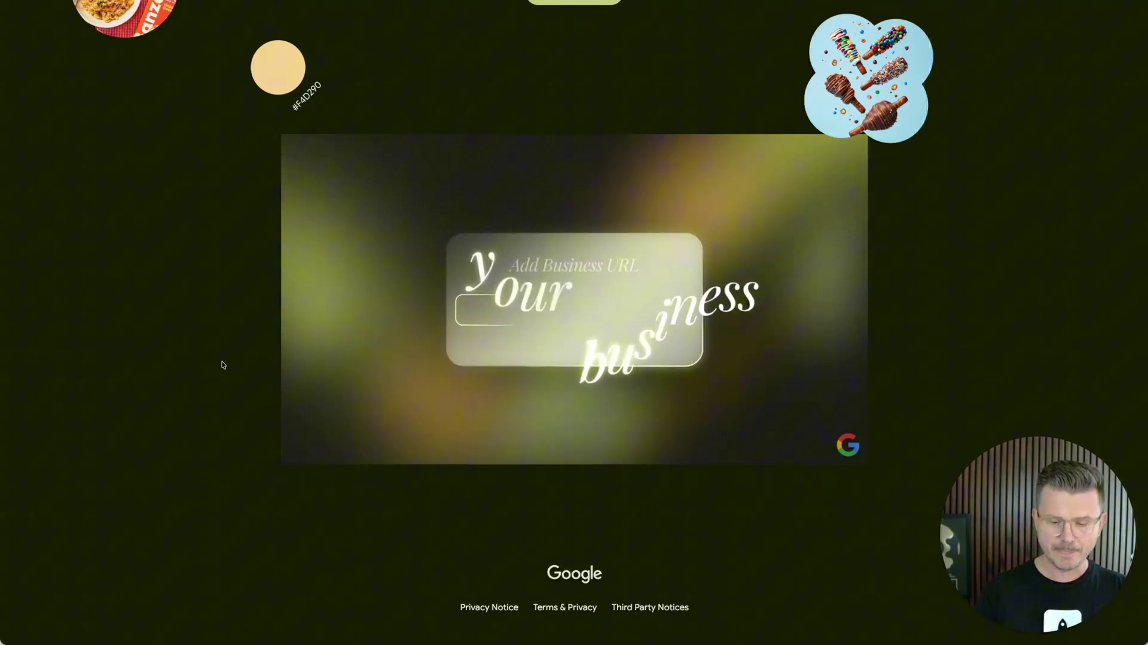
{"action": "key", "text": "ctrl+plus"}
{"action": "key", "text": "ctrl+plus"}
{"action": "key", "text": "ctrl+plus"}
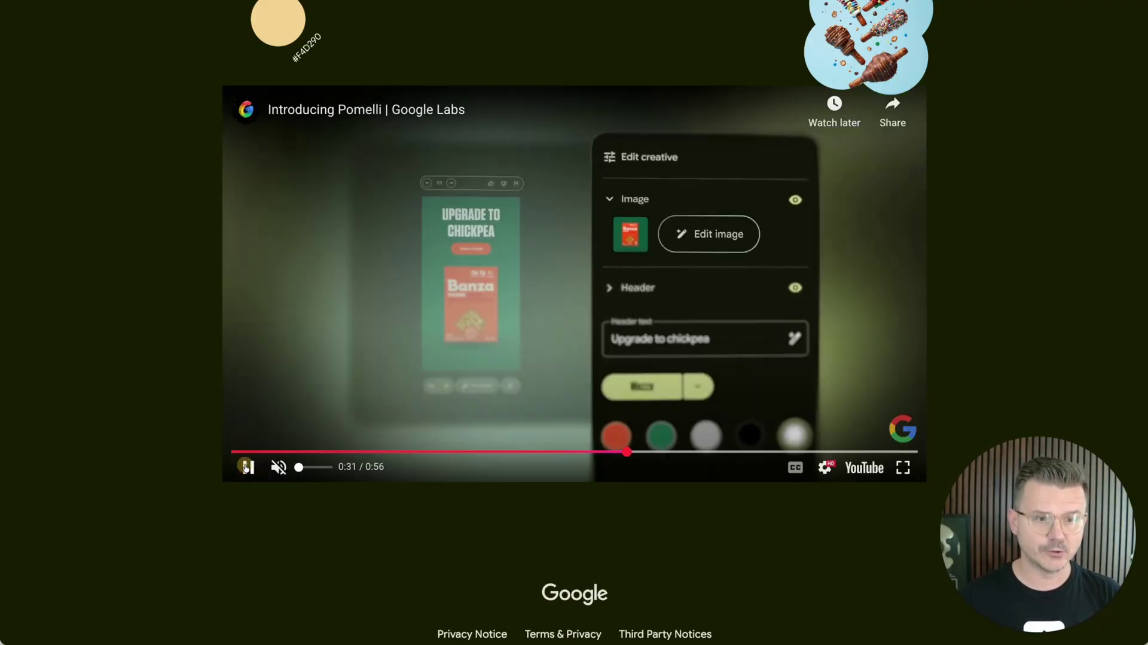
{"action": "left_click", "coordinate": [246, 467]}
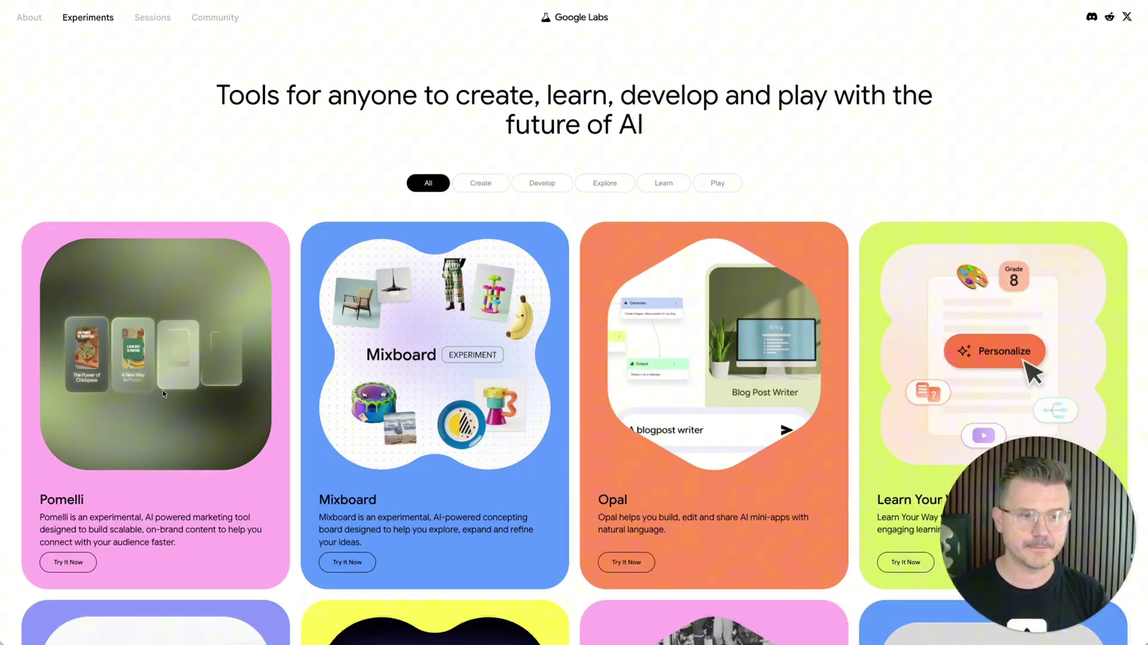
Launch Pomelli from its Try It Now card and zoom the page to 175%.
{"action": "left_click", "coordinate": [69, 564]}
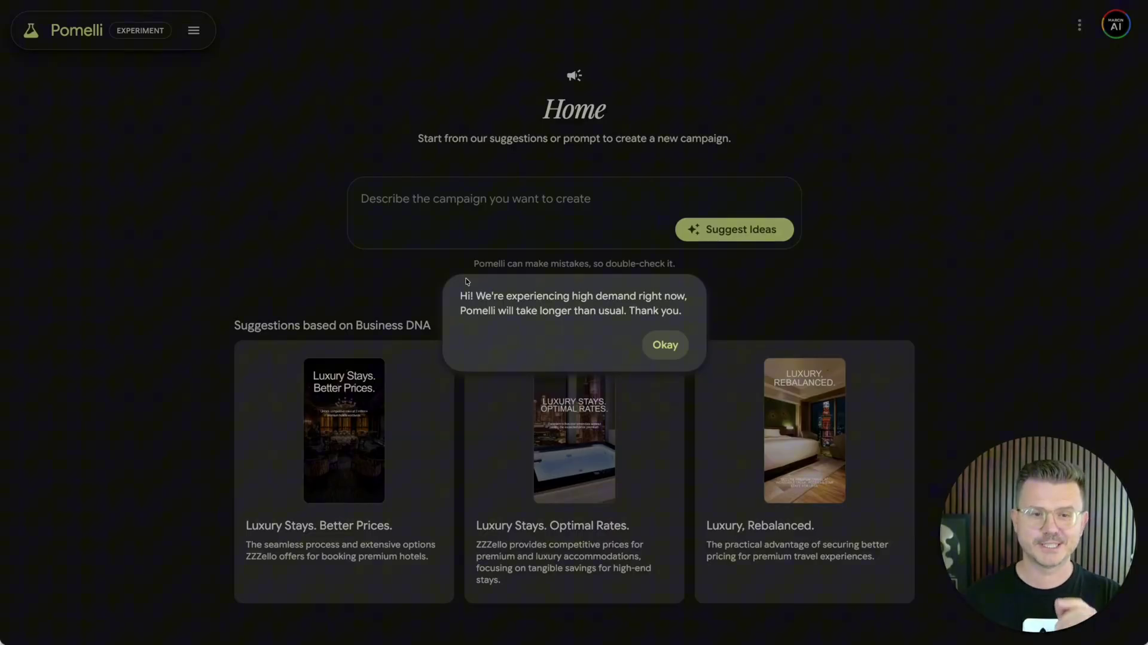
{"action": "key", "text": "ctrl+plus"}
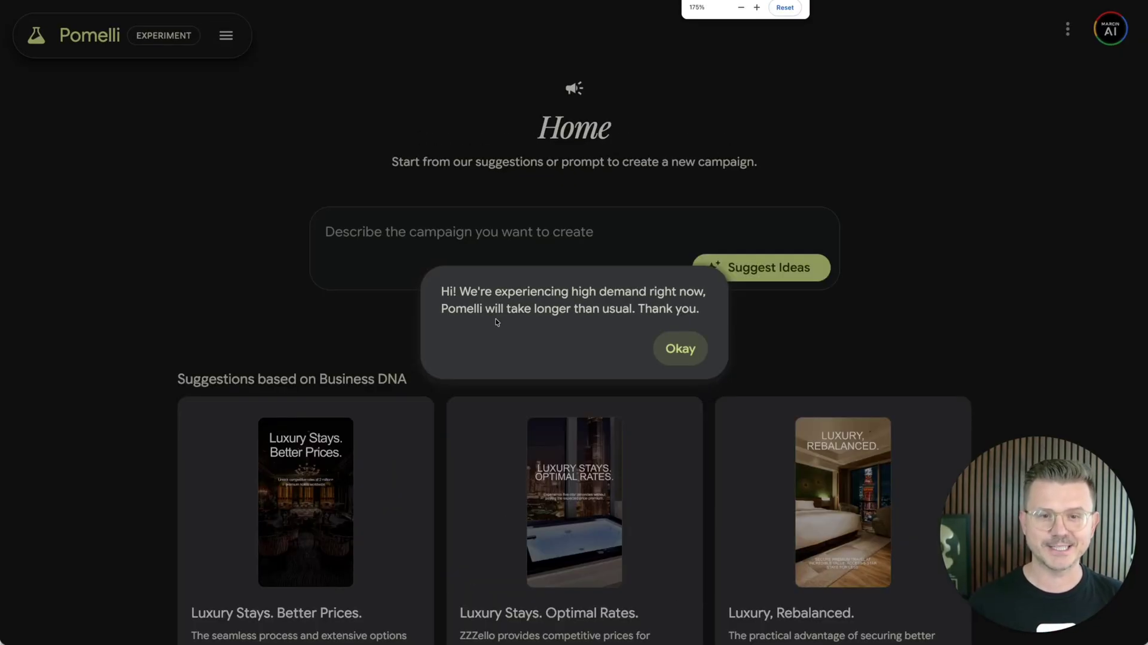
Dismiss the high-demand notice and reset the existing ZZZello Business DNA, deleting all of it.
{"action": "left_click", "coordinate": [674, 348]}
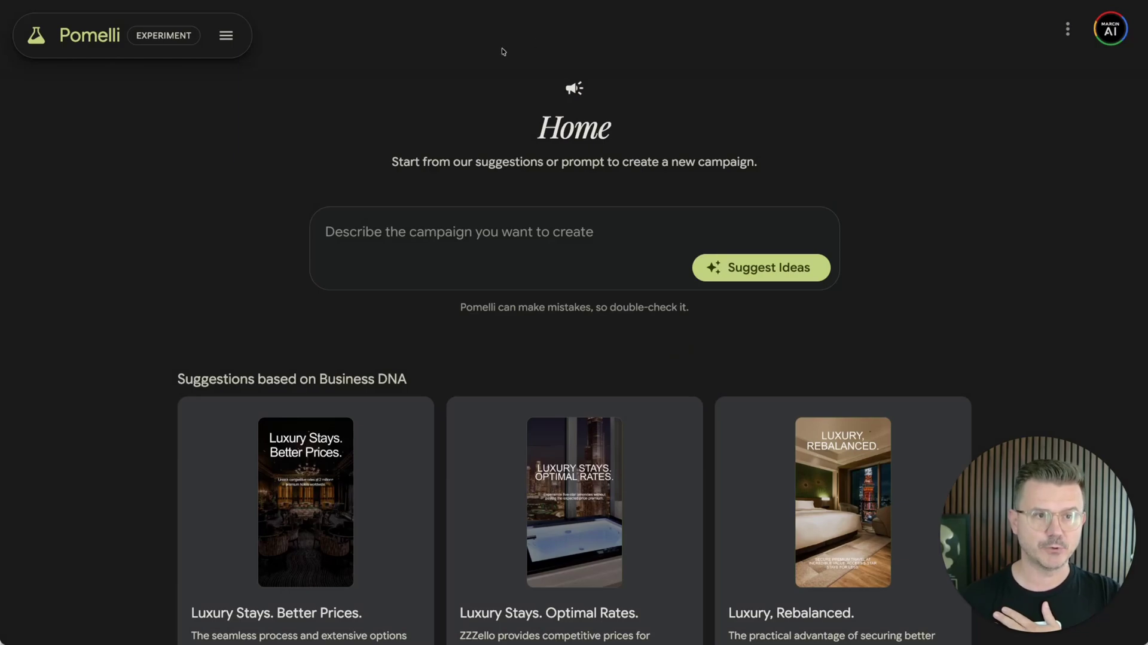
{"action": "left_click", "coordinate": [226, 36]}
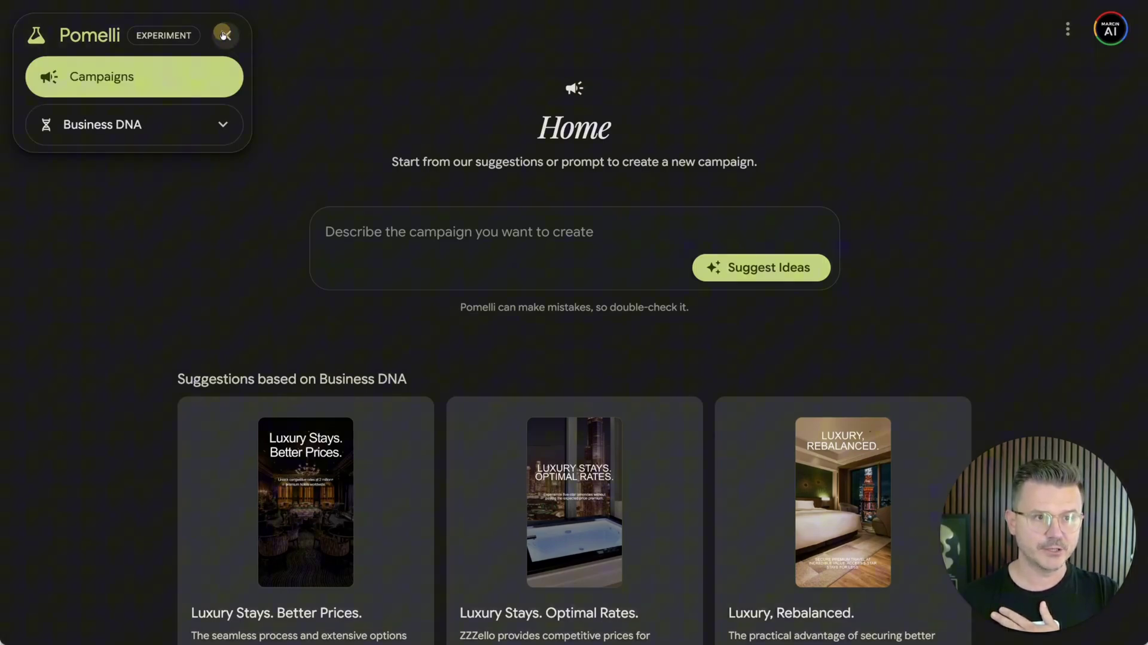
{"action": "left_click", "coordinate": [119, 125]}
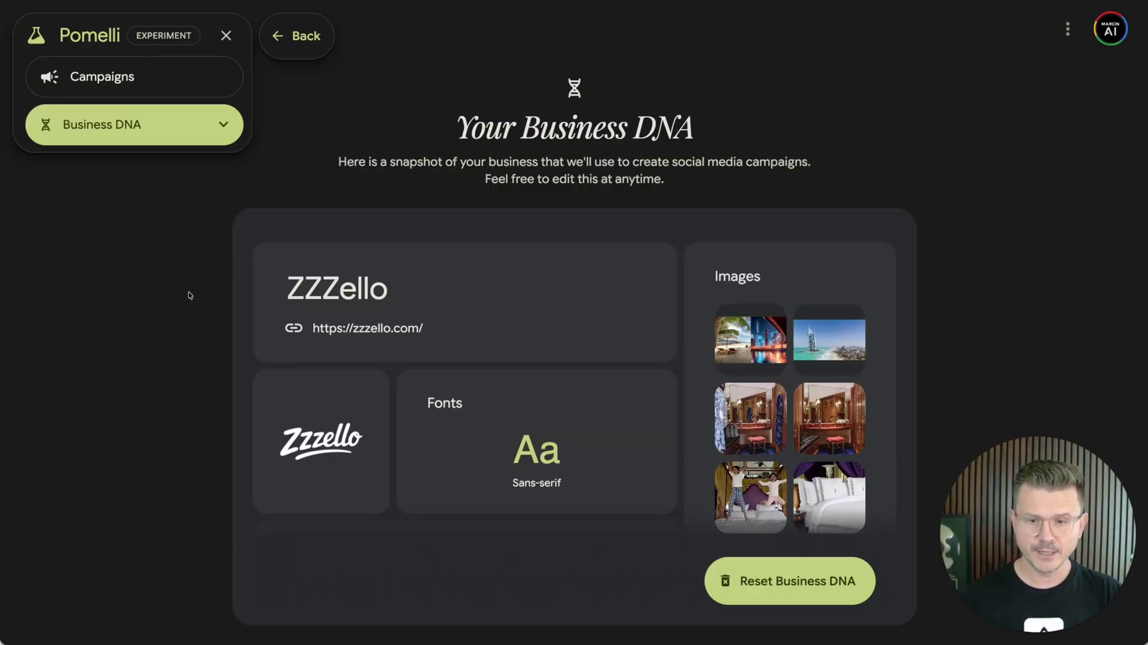
{"action": "scroll", "coordinate": [597, 256], "scroll_direction": "down", "scroll_amount": 3}
{"action": "left_click", "coordinate": [802, 582]}
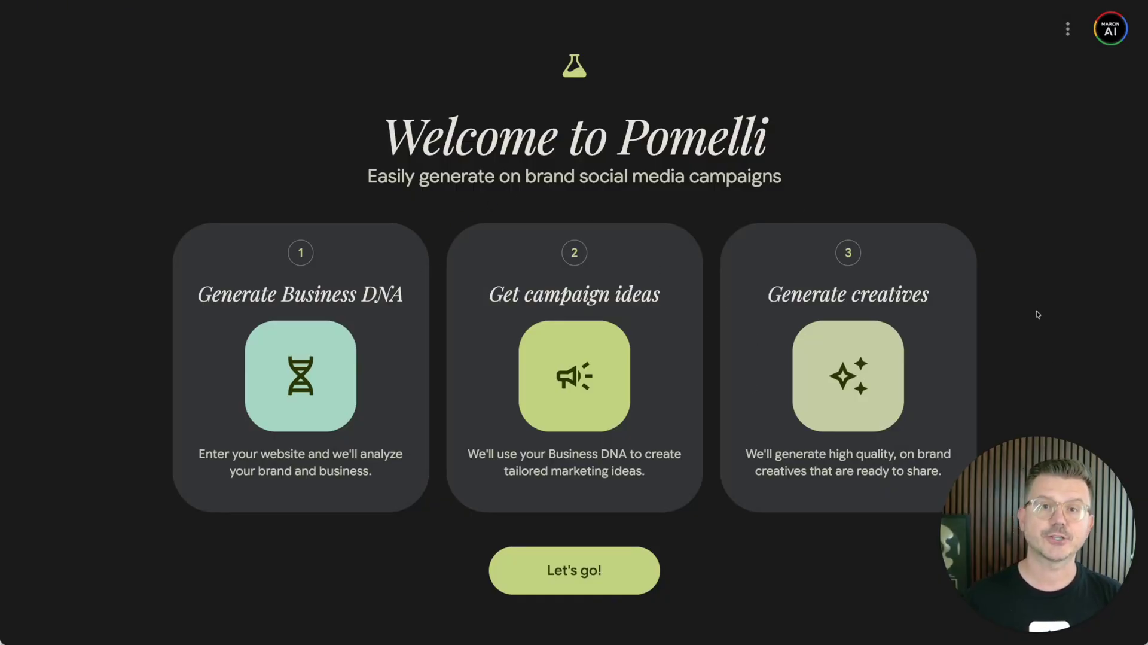
Start a new Business DNA from the website zzzello.com and let it finish generating.
{"action": "left_click", "coordinate": [590, 583]}
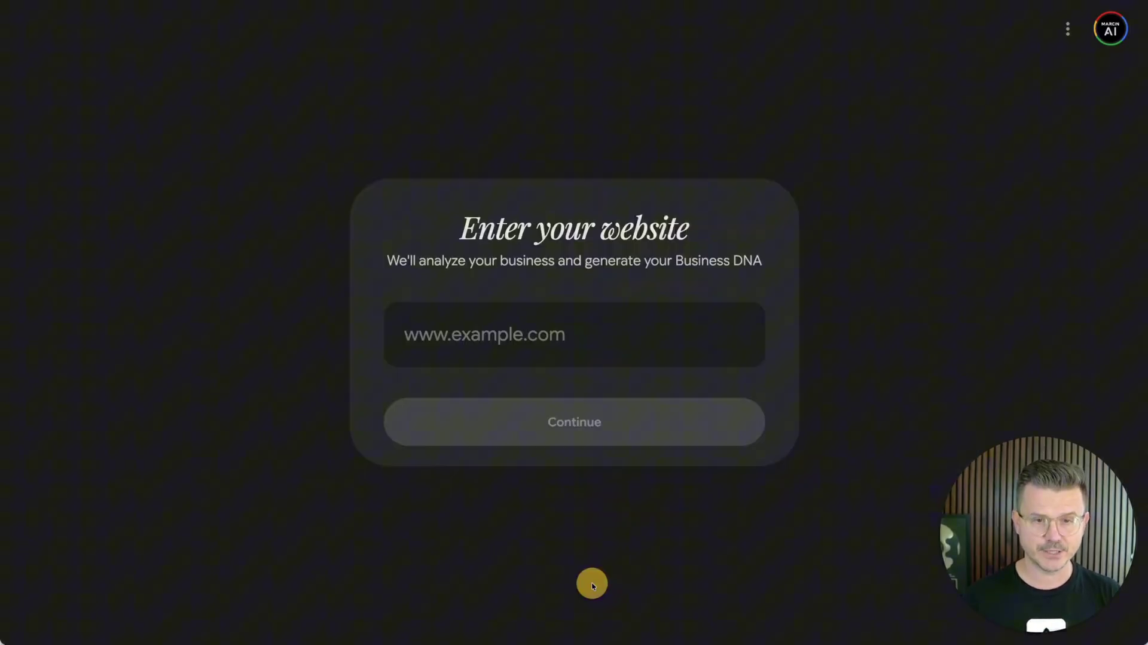
{"action": "left_click", "coordinate": [531, 332]}
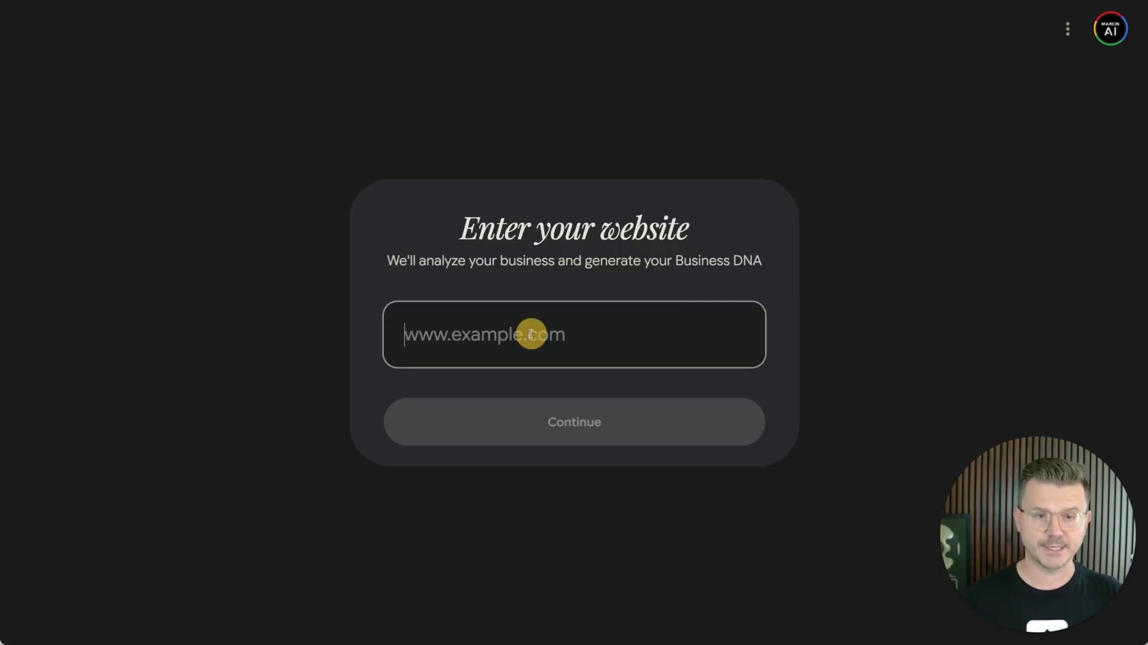
{"action": "type", "text": "zzzello.com"}
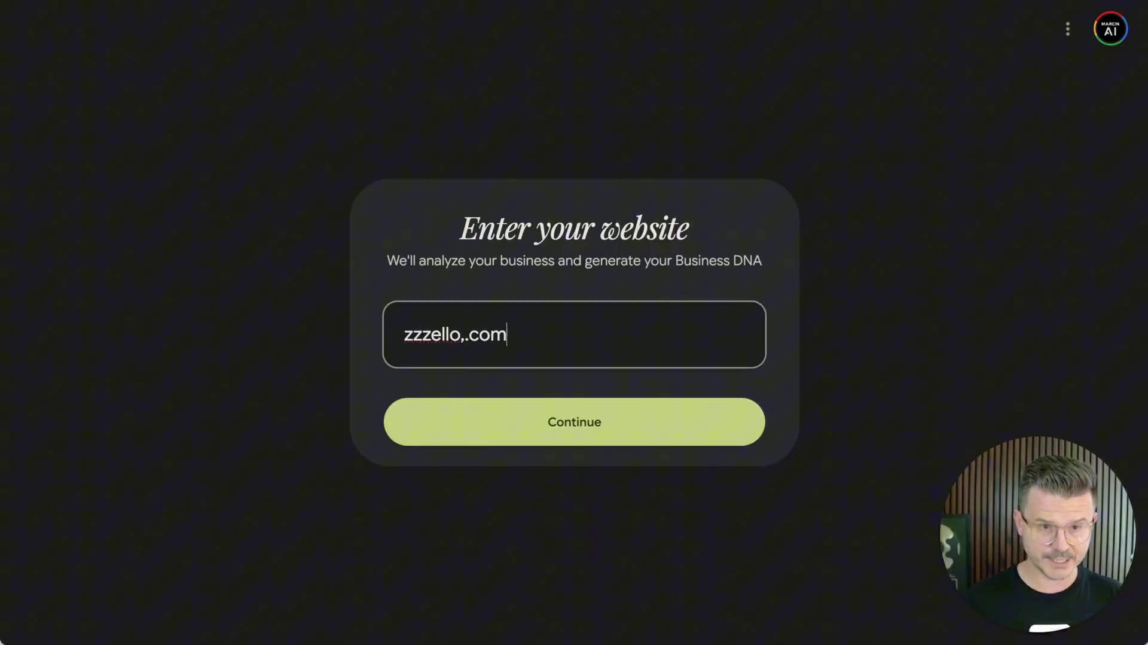
{"action": "key", "text": "BackSpace"}
{"action": "key", "text": "BackSpace"}
{"action": "key", "text": "BackSpace"}
{"action": "key", "text": "BackSpace"}
{"action": "type", "text": ".com"}
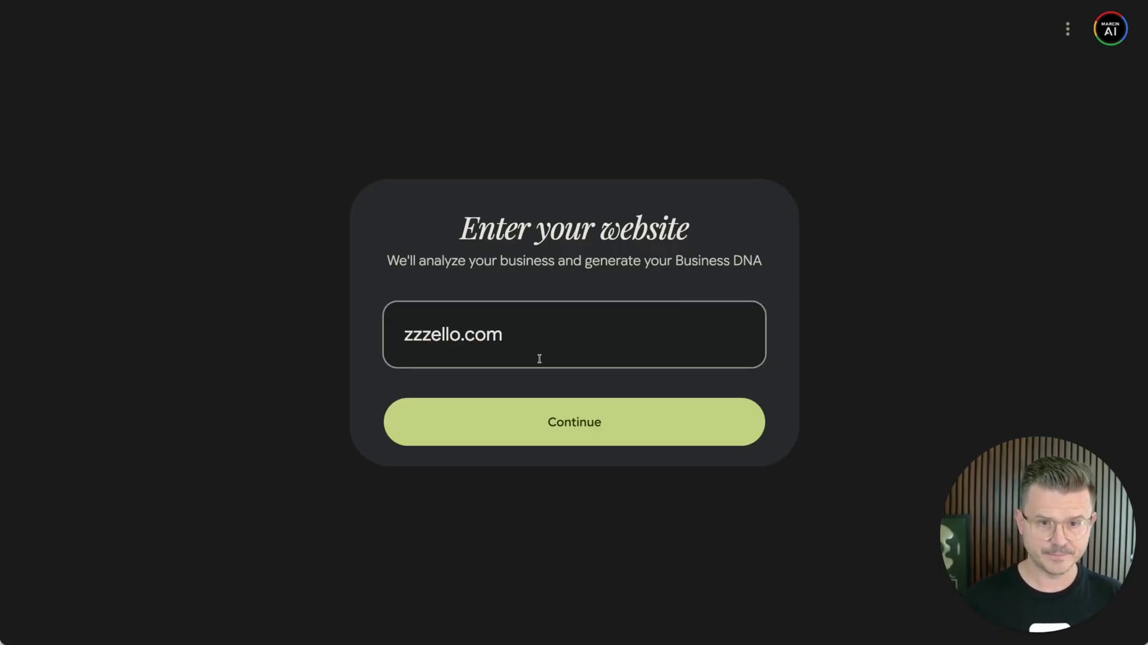
{"action": "left_click", "coordinate": [562, 422]}
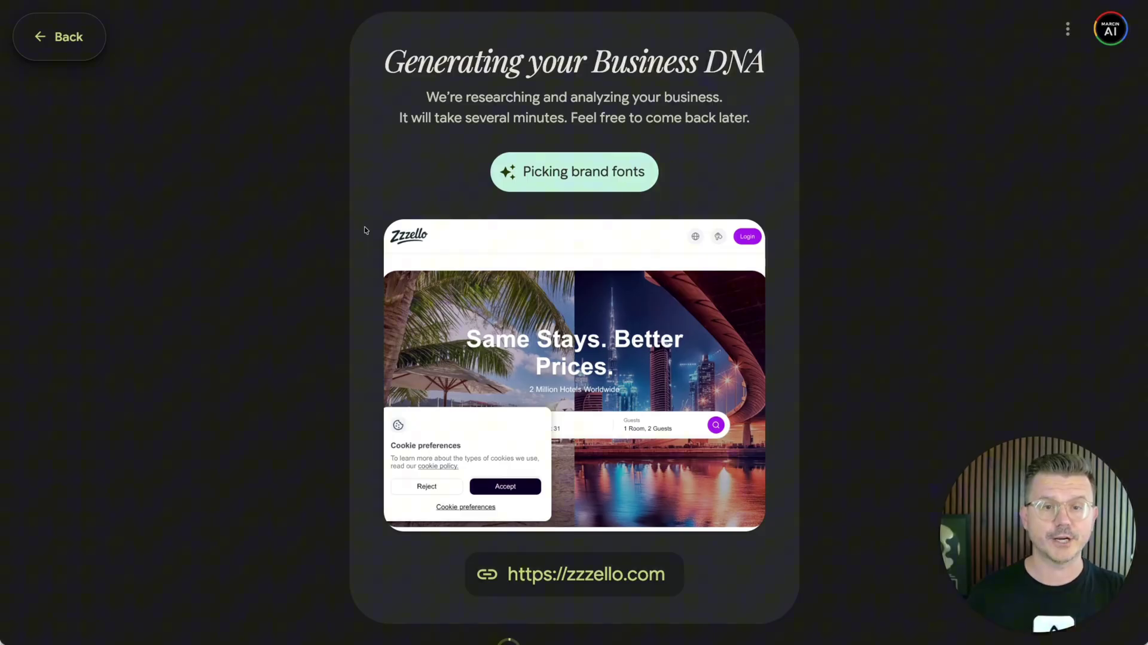
{"action": "key", "text": "ctrl+minus"}
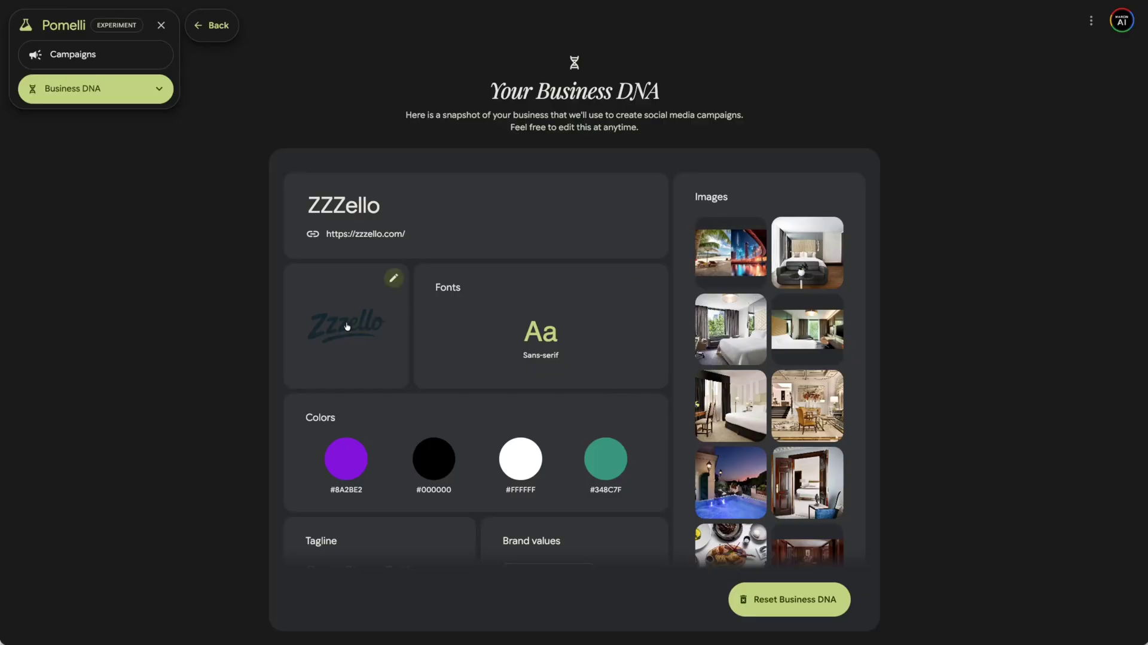
Set the brand font to Abel after trying Acme and Abyssinica SIL.
{"action": "left_click", "coordinate": [633, 290]}
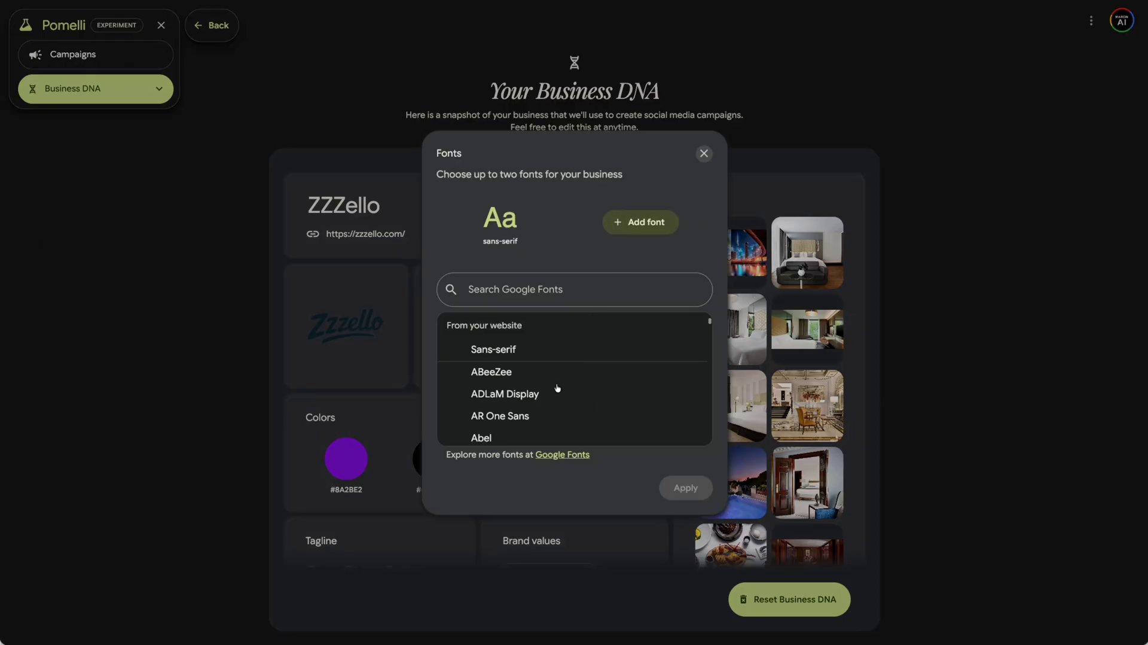
{"action": "scroll", "coordinate": [556, 387], "scroll_direction": "down", "scroll_amount": 2}
{"action": "scroll", "coordinate": [557, 388], "scroll_direction": "down", "scroll_amount": 1}
{"action": "left_click", "coordinate": [532, 388]}
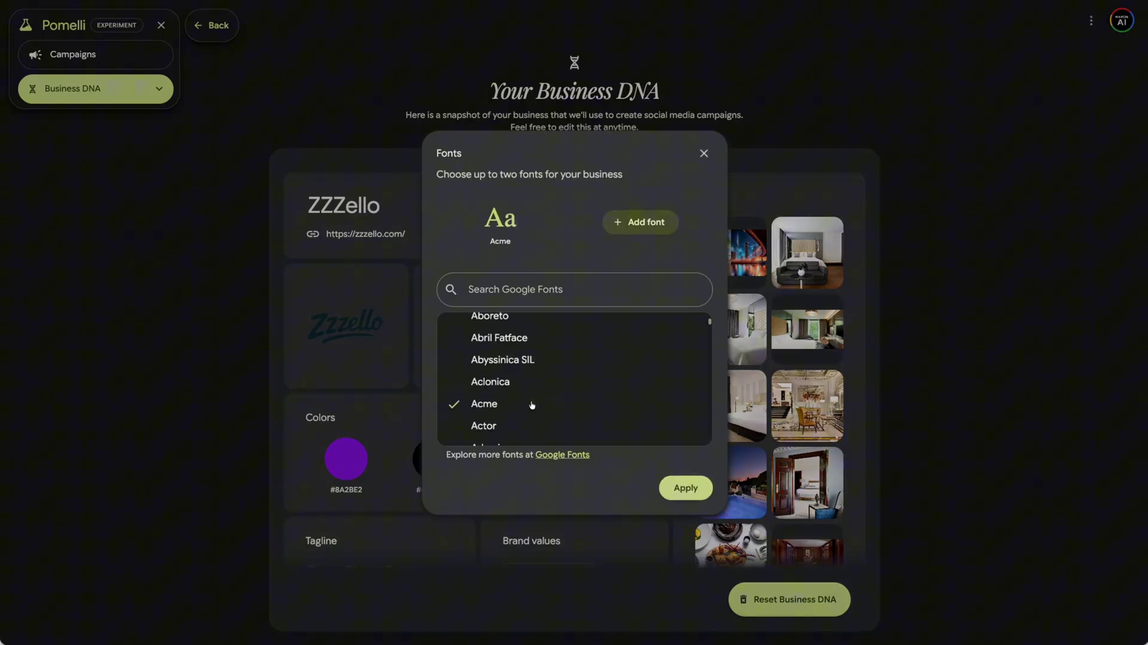
{"action": "left_click", "coordinate": [538, 362]}
{"action": "scroll", "coordinate": [544, 364], "scroll_direction": "up", "scroll_amount": 2}
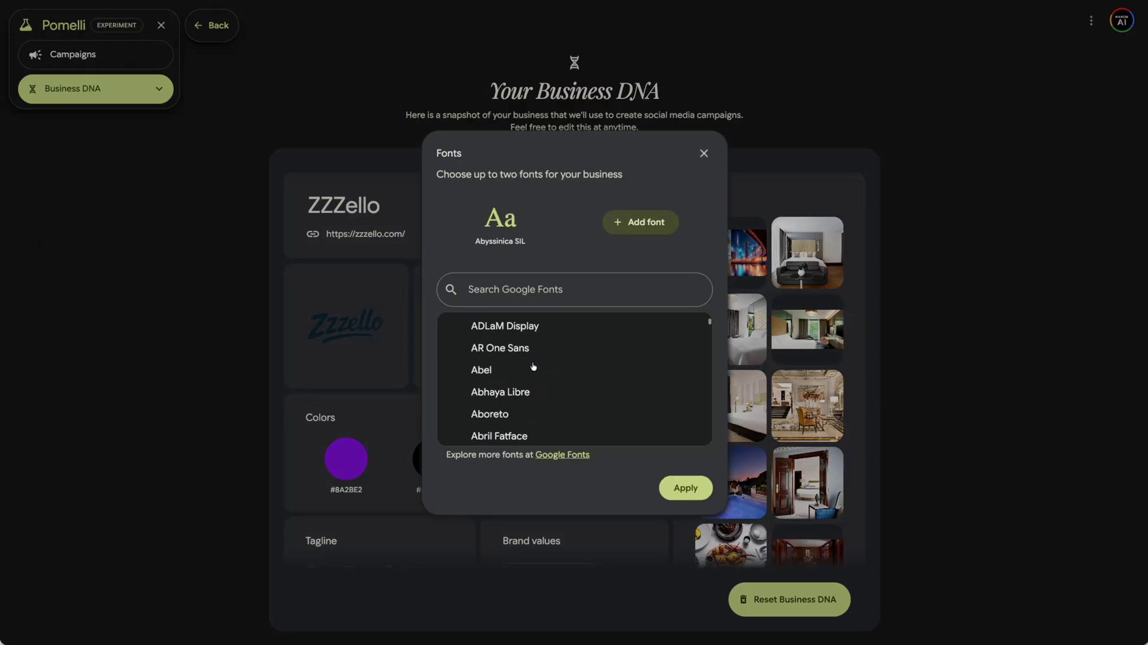
{"action": "left_click", "coordinate": [531, 365]}
{"action": "left_click", "coordinate": [680, 494]}
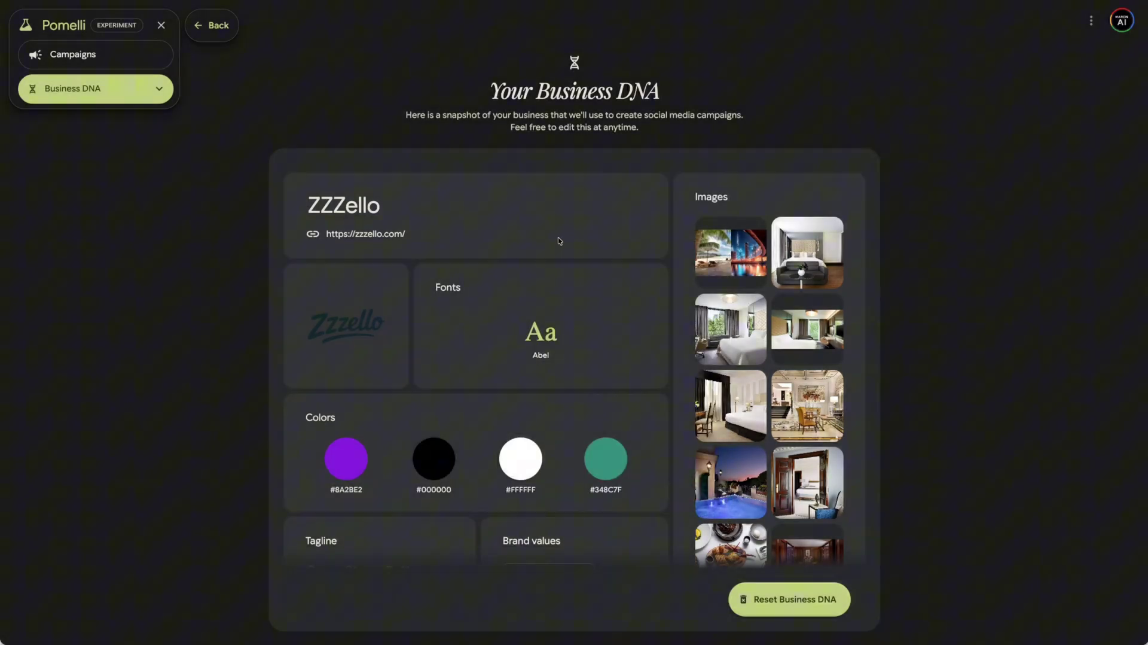
Look at the Brand aesthetic editor without changes, then expand the brand DNA summary.
{"action": "scroll", "coordinate": [371, 451], "scroll_direction": "down", "scroll_amount": 5}
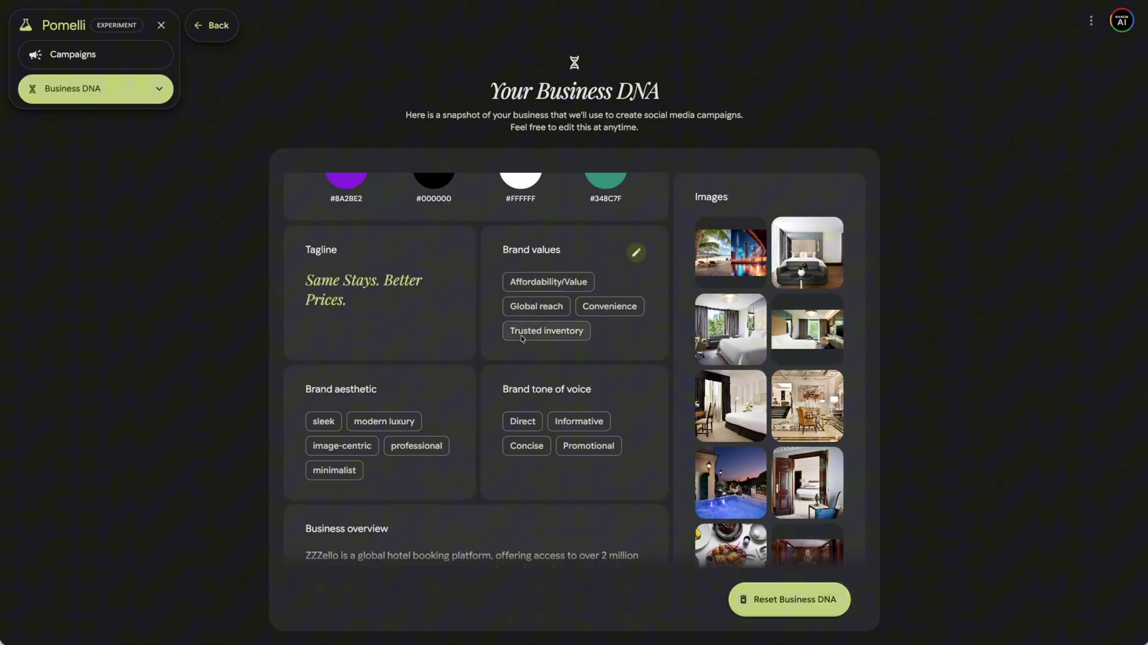
{"action": "scroll", "coordinate": [480, 308], "scroll_direction": "down", "scroll_amount": 1}
{"action": "left_click", "coordinate": [447, 329]}
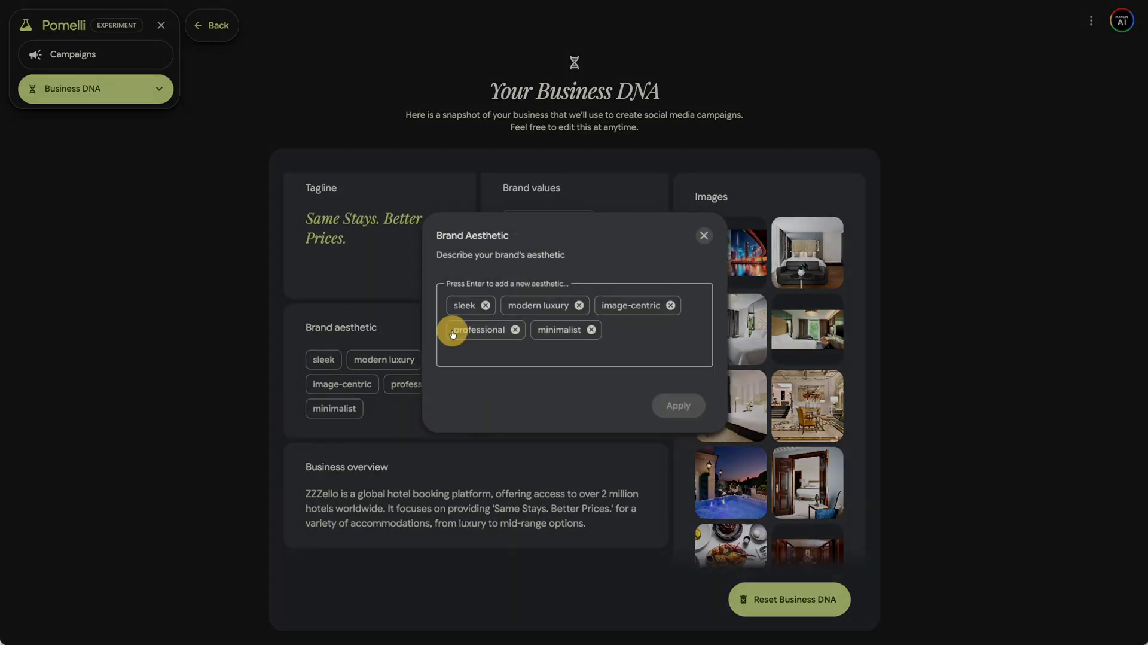
{"action": "left_click", "coordinate": [704, 235]}
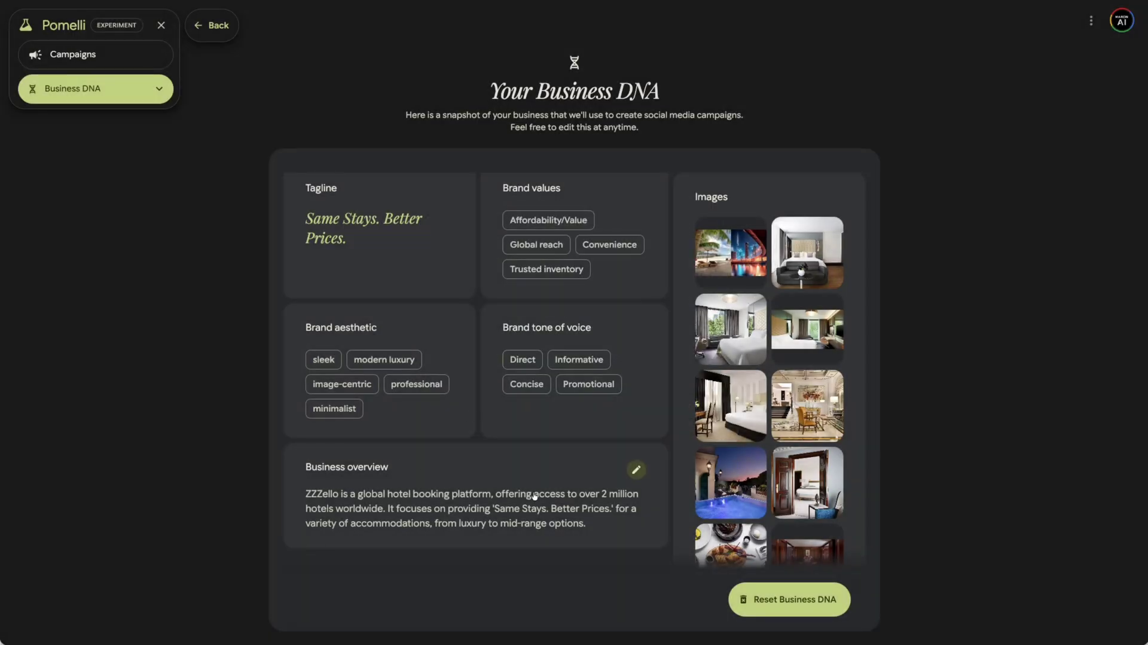
{"action": "mouse_move", "coordinate": [568, 510]}
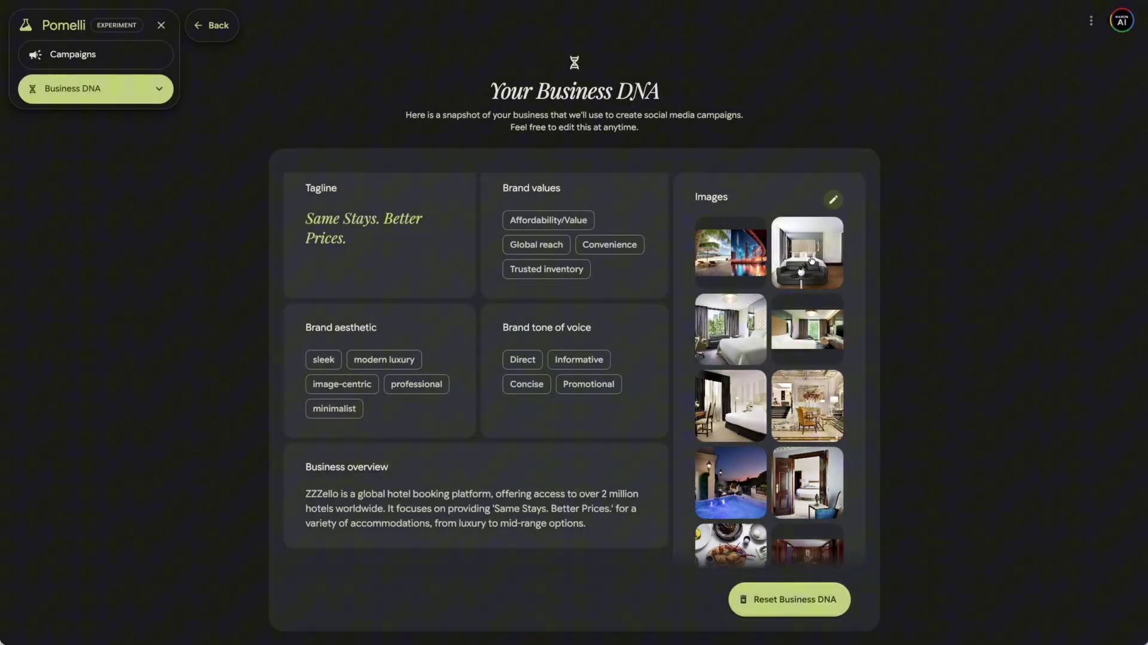
{"action": "scroll", "coordinate": [806, 267], "scroll_direction": "down", "scroll_amount": 3}
{"action": "scroll", "coordinate": [806, 266], "scroll_direction": "down", "scroll_amount": 1}
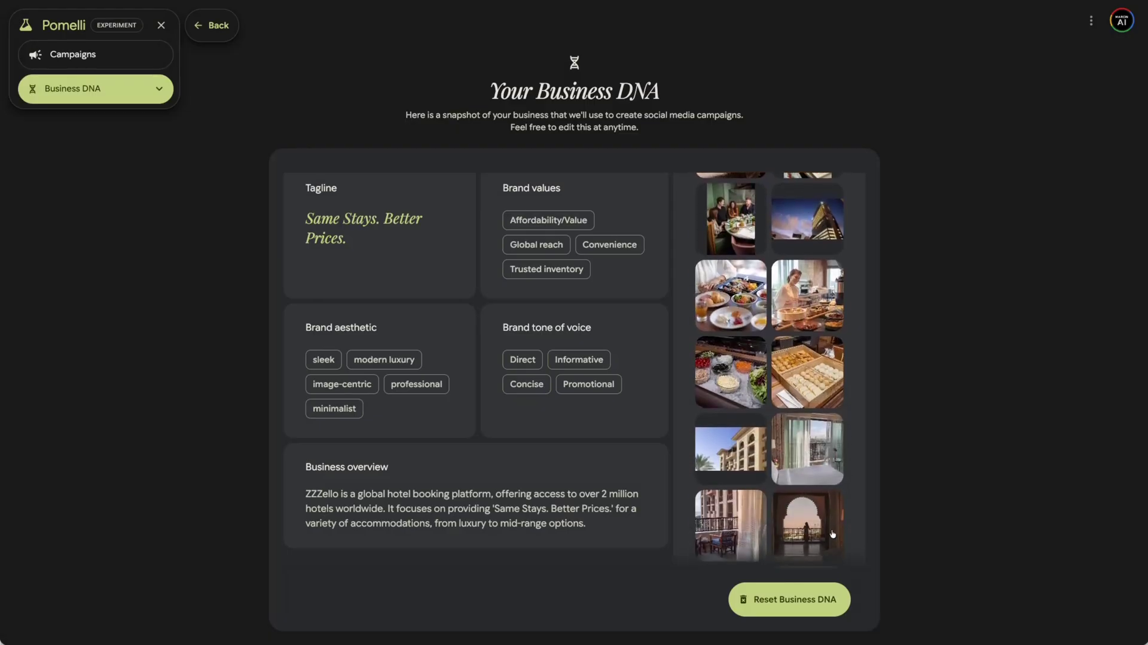
{"action": "left_click", "coordinate": [141, 89]}
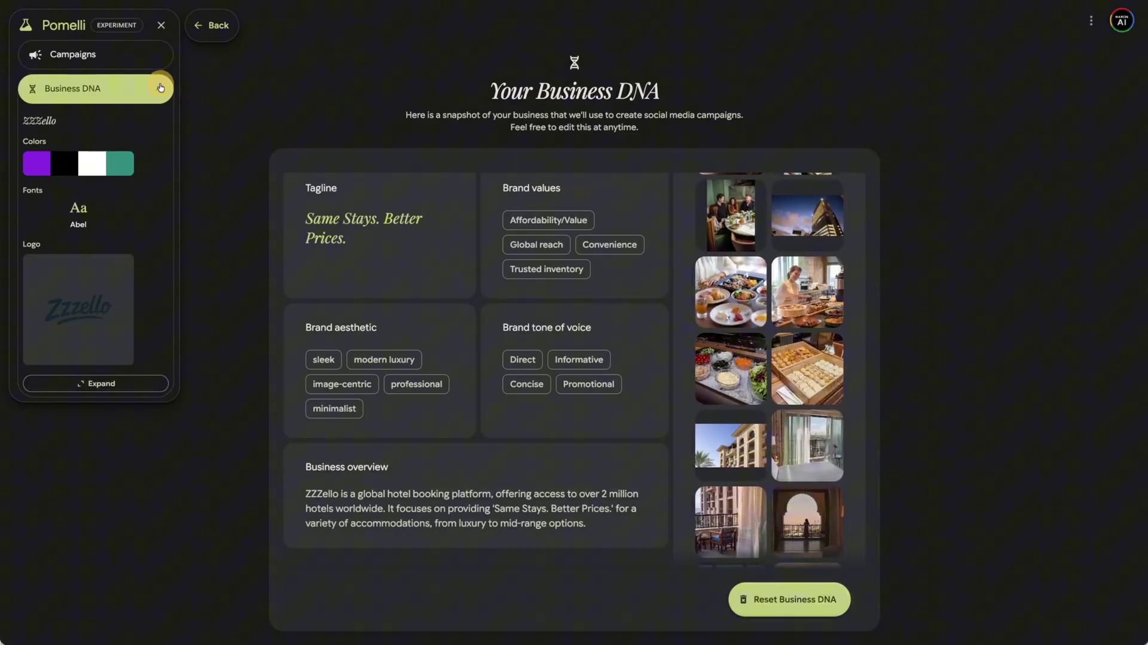
Return to the campaigns Home page and scroll down to Recent Campaigns.
{"action": "left_click", "coordinate": [90, 55]}
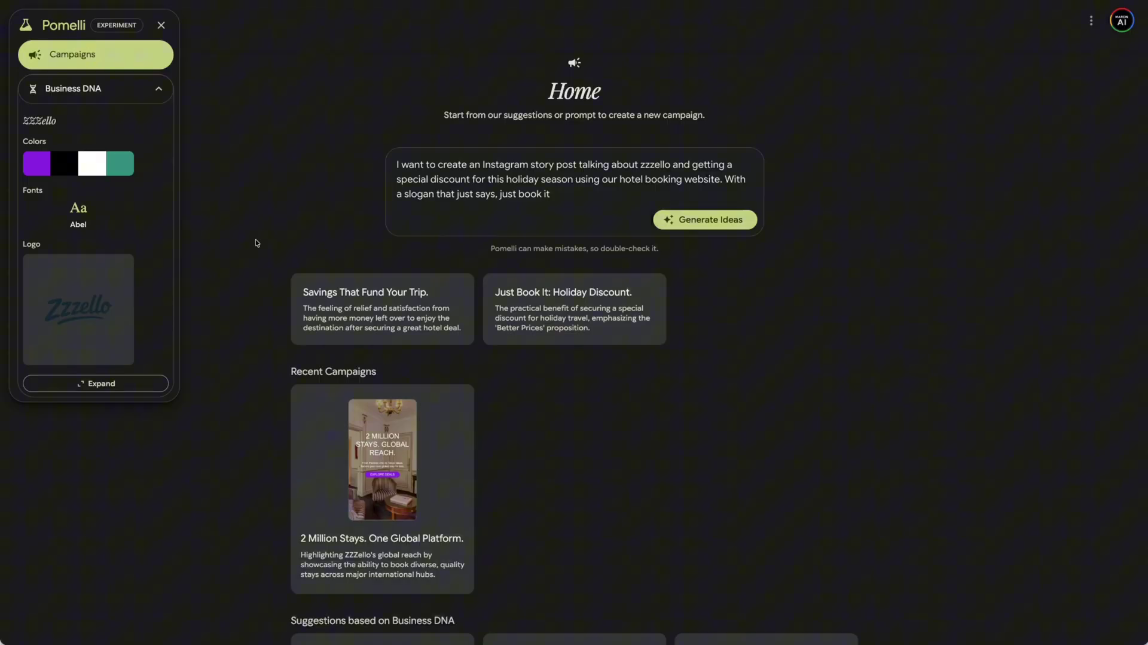
{"action": "scroll", "coordinate": [257, 243], "scroll_direction": "down", "scroll_amount": 5}
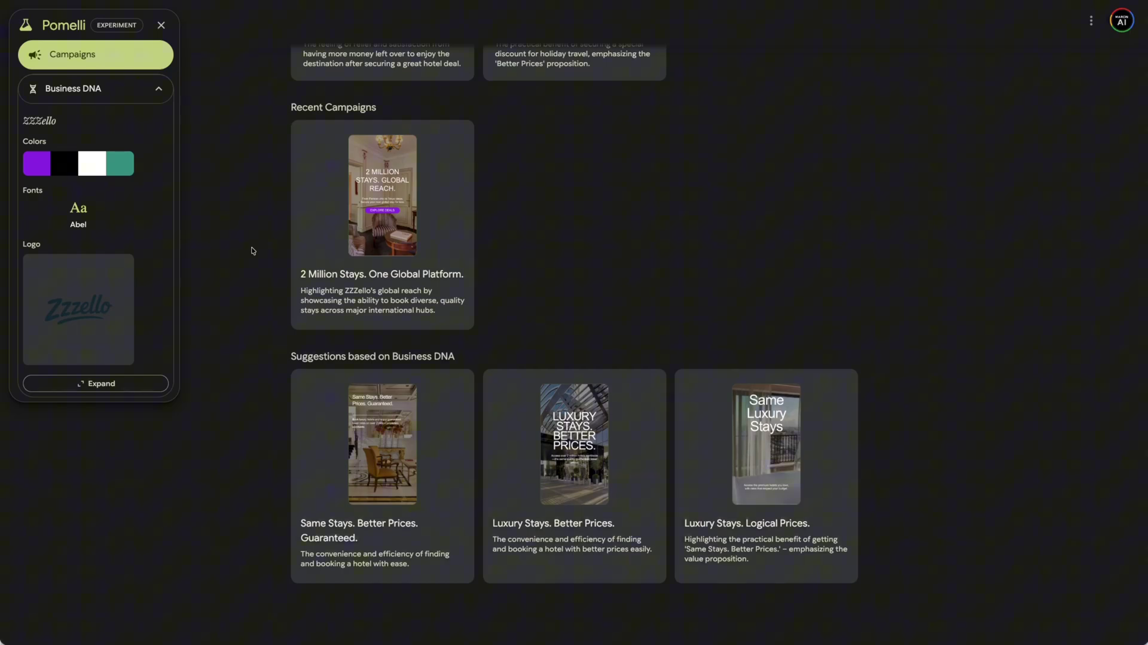
Open the first '2 Million Stays. Global Reach.' creative and inspect its Header, Description and Call To Action settings.
{"action": "left_click", "coordinate": [383, 219]}
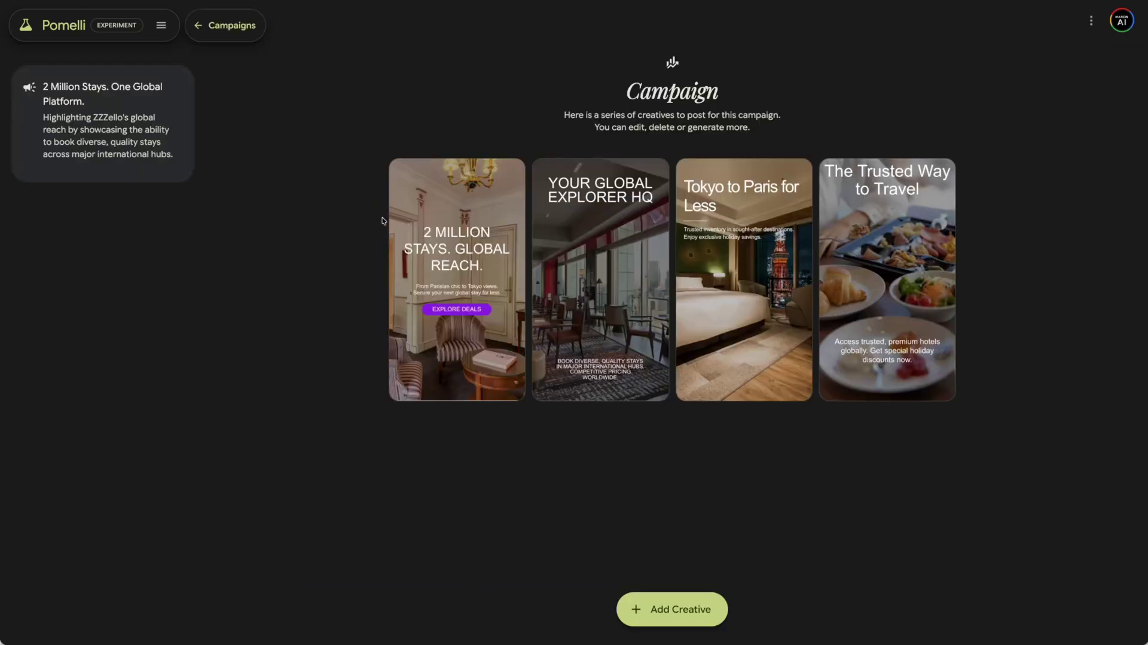
{"action": "mouse_move", "coordinate": [495, 248]}
{"action": "left_click", "coordinate": [461, 291]}
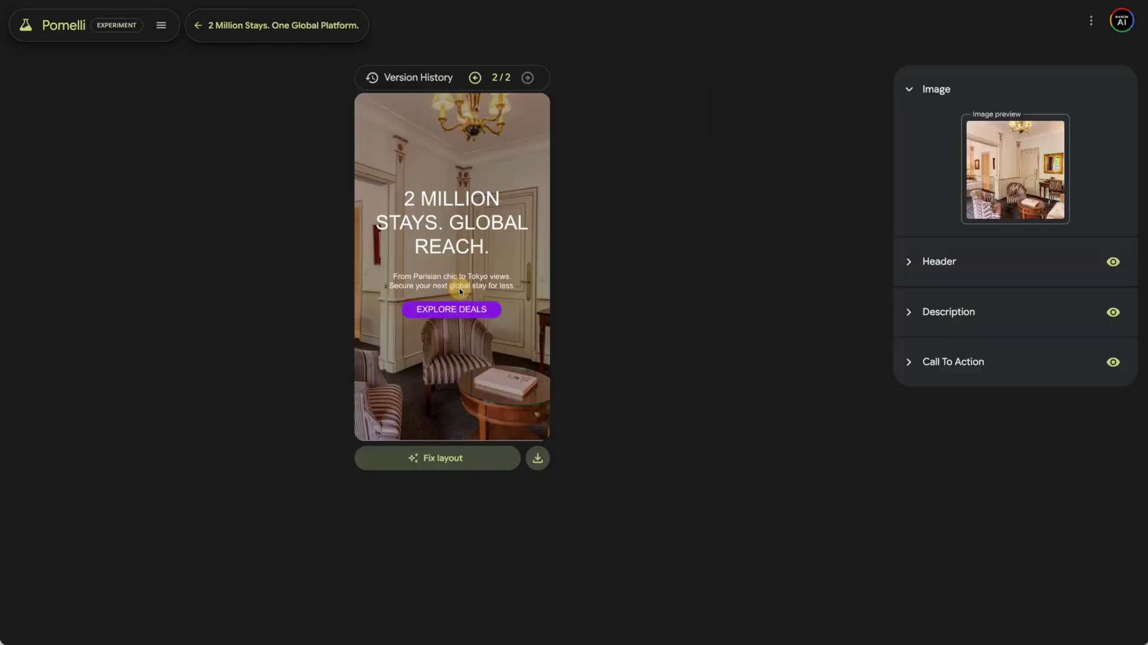
{"action": "left_click", "coordinate": [915, 255]}
{"action": "left_click", "coordinate": [909, 478]}
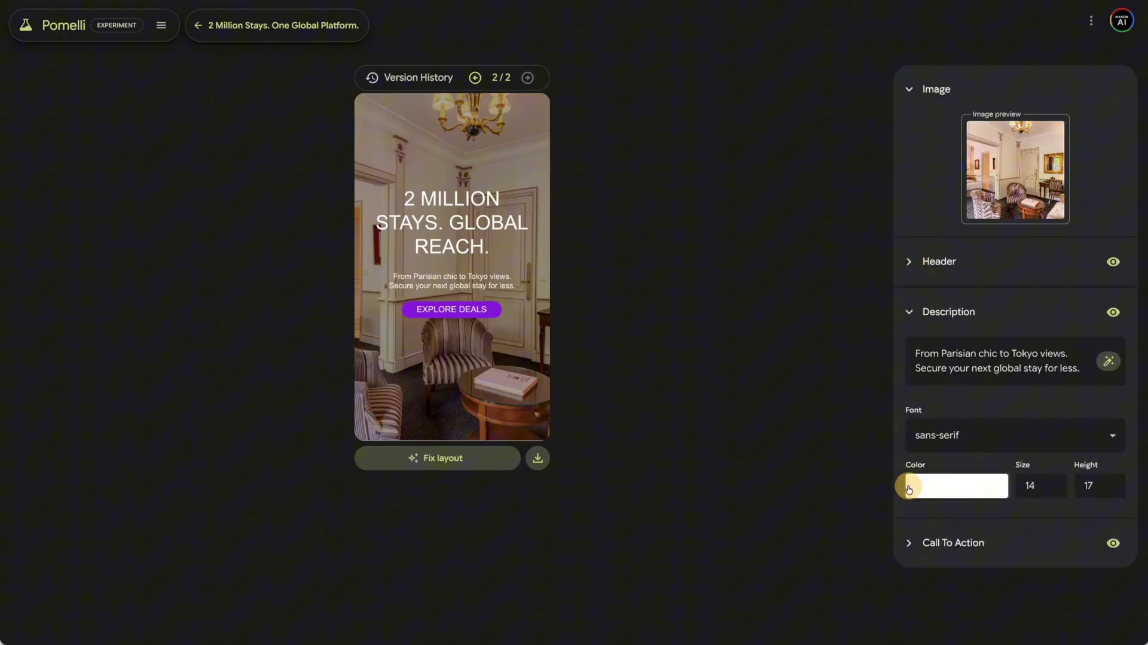
{"action": "left_click", "coordinate": [902, 552]}
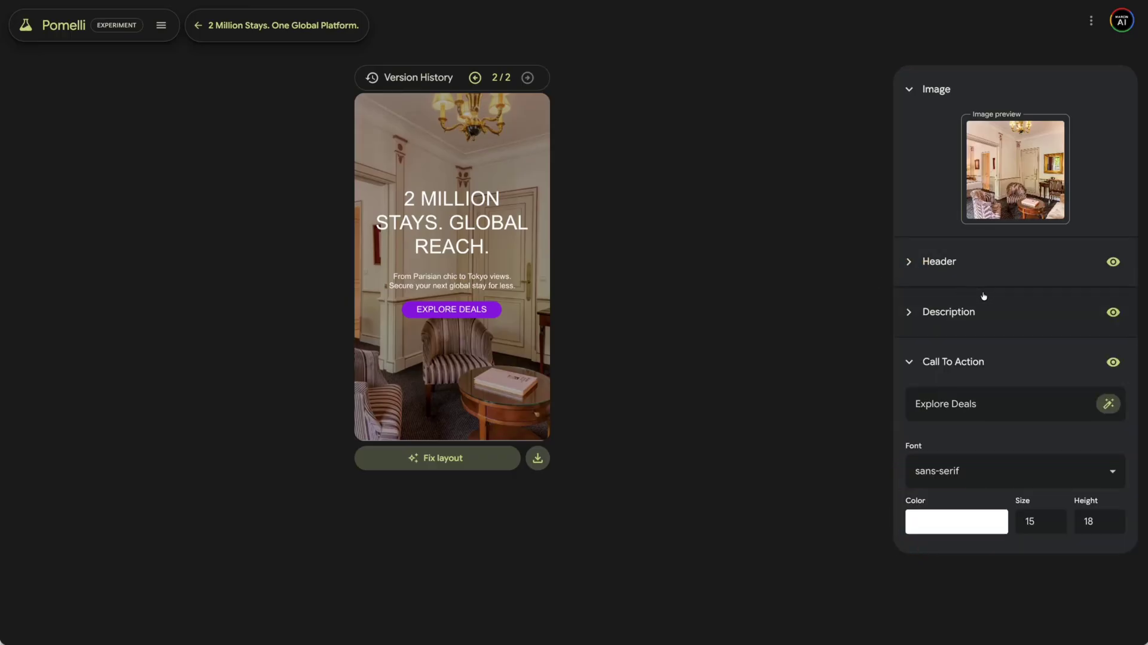
{"action": "left_click", "coordinate": [914, 358]}
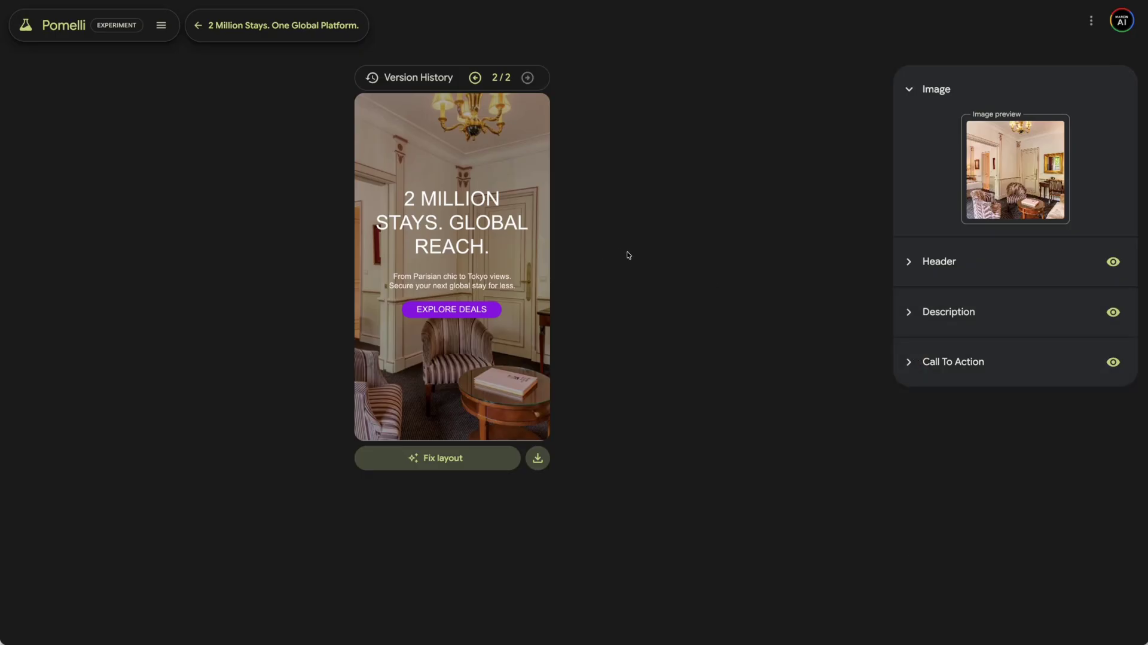
{"action": "left_click", "coordinate": [909, 261]}
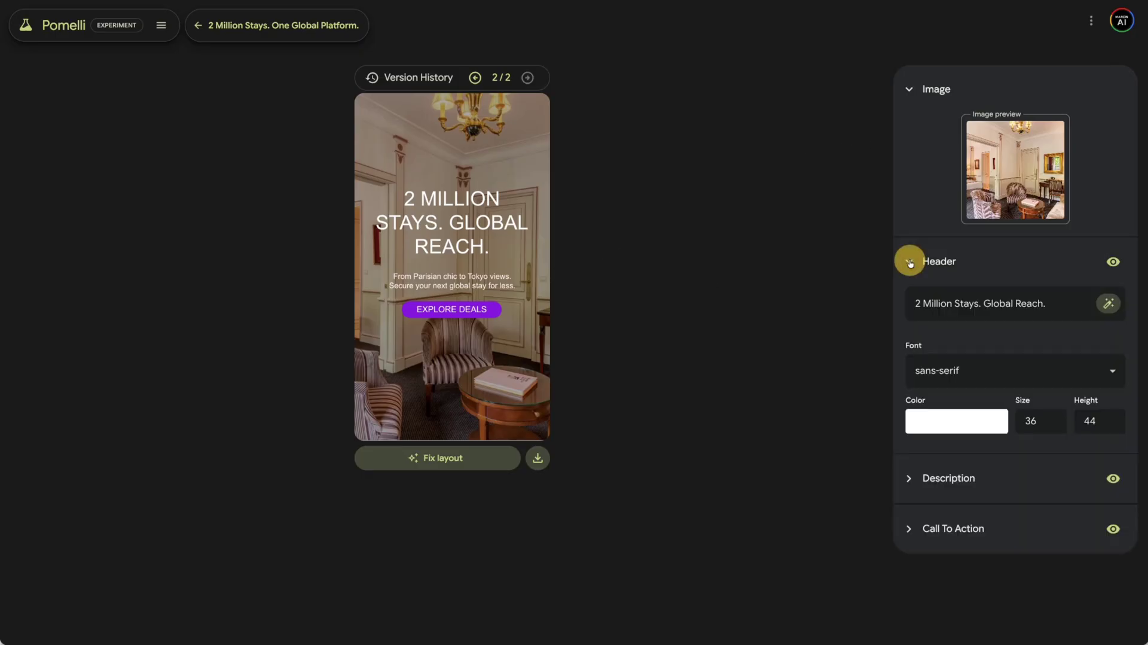
Open the AI header rewrite prompt, then dismiss it without changing the header.
{"action": "left_click", "coordinate": [1110, 305]}
{"action": "left_click", "coordinate": [875, 213]}
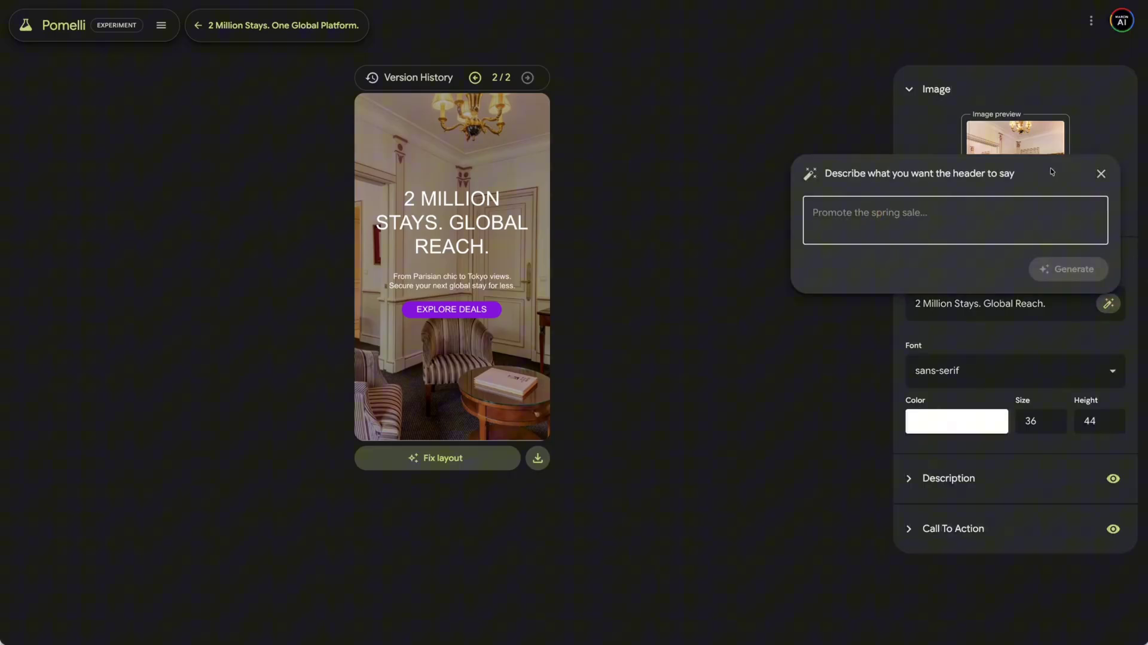
{"action": "left_click", "coordinate": [1101, 175]}
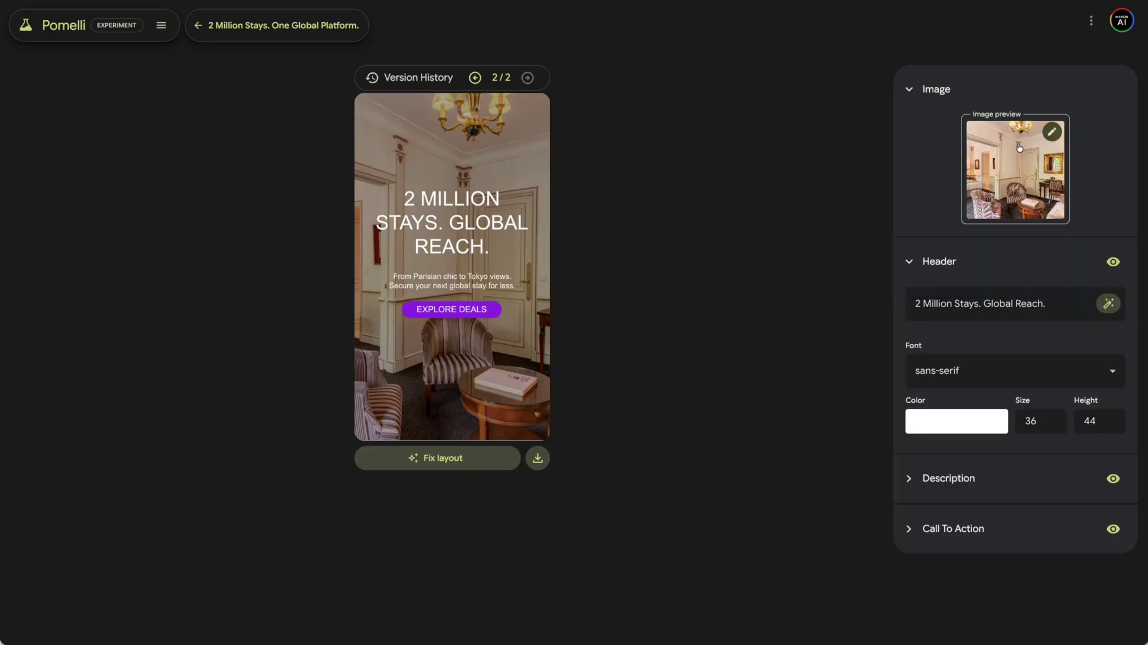
Replace the background with the palm-lined pool photo after previewing the lobby and reception photos.
{"action": "left_click", "coordinate": [1052, 131]}
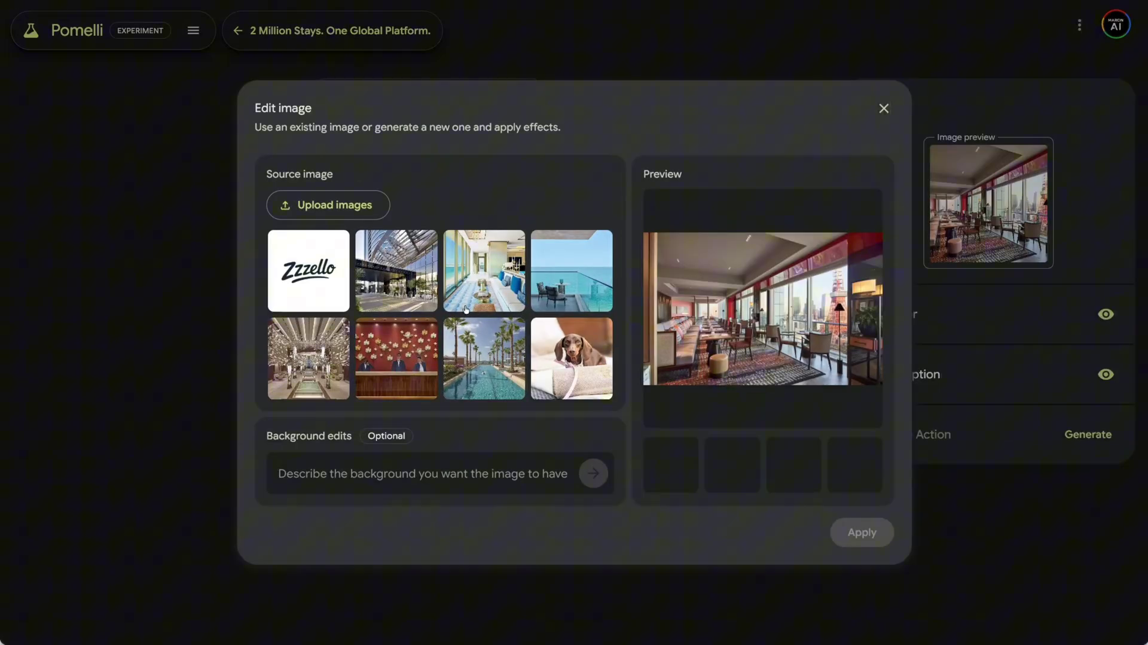
{"action": "left_click", "coordinate": [299, 363]}
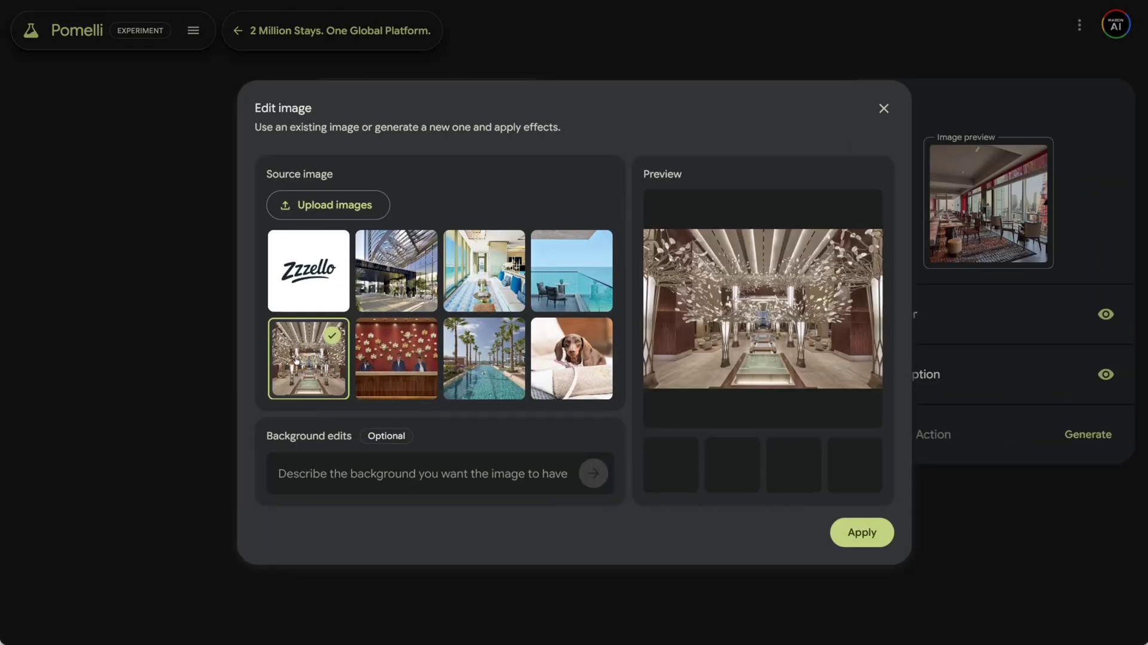
{"action": "left_click", "coordinate": [360, 358]}
{"action": "left_click", "coordinate": [478, 357]}
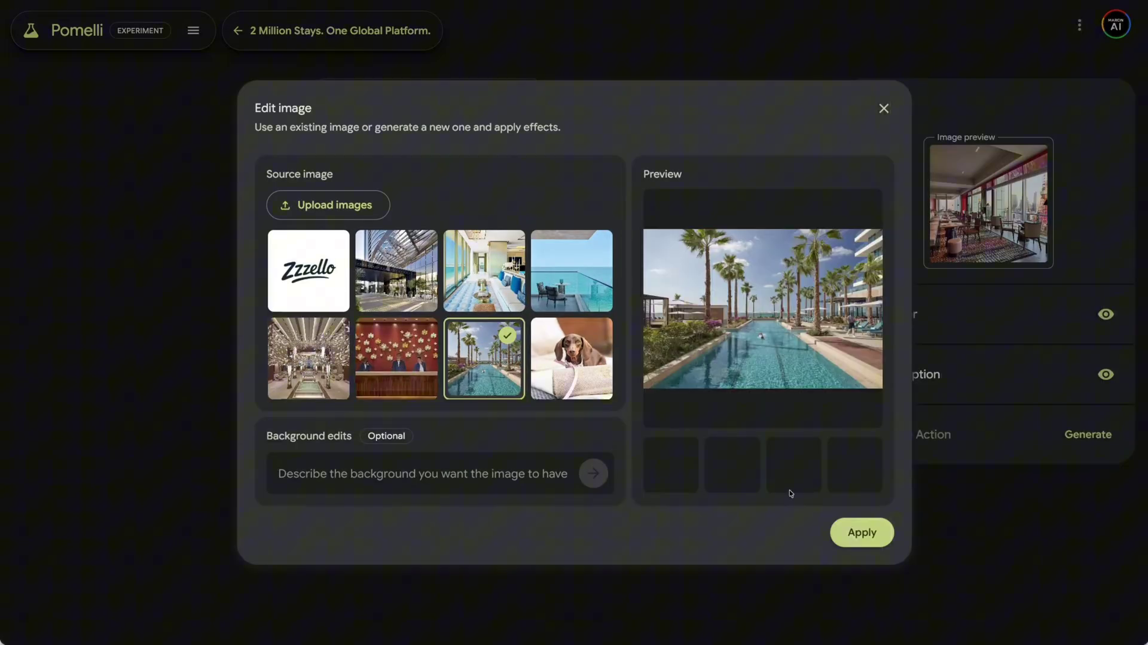
{"action": "left_click", "coordinate": [860, 532]}
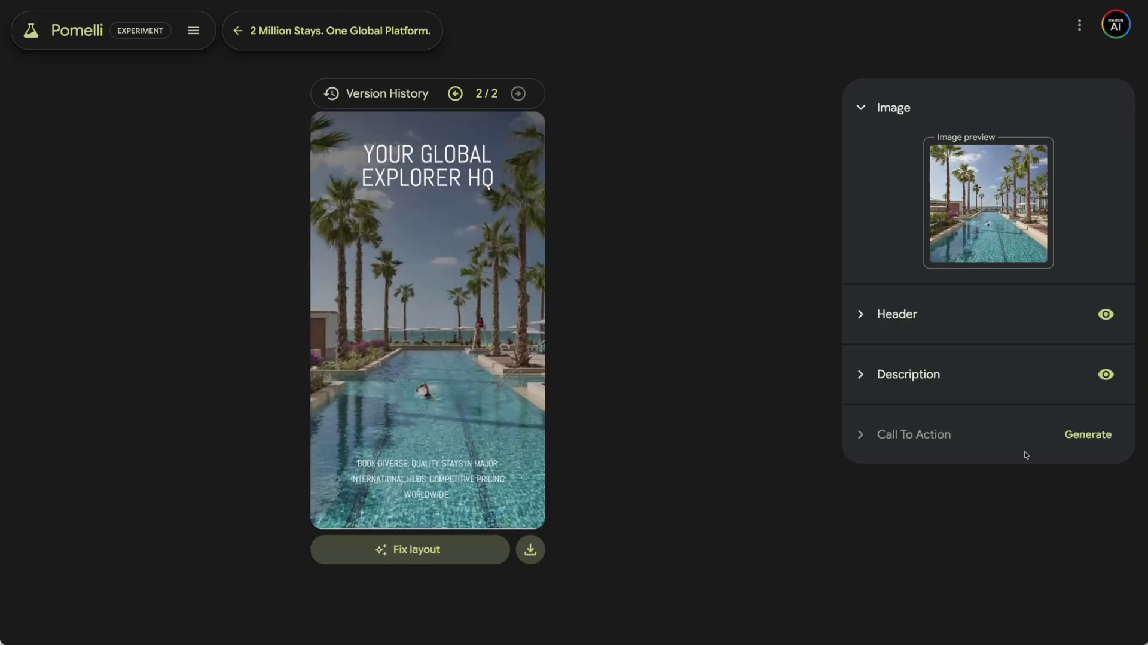
Generate a call-to-action button and replace its 'Book Now' text with 'Just Book It'.
{"action": "left_click", "coordinate": [1087, 436]}
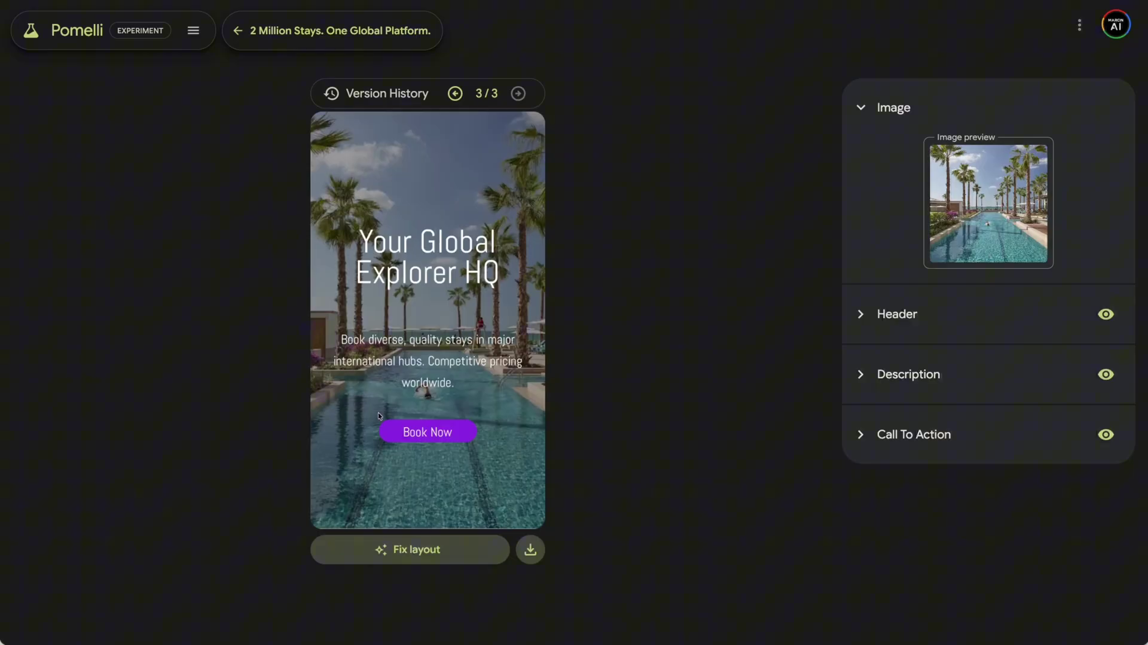
{"action": "left_click", "coordinate": [987, 443]}
{"action": "scroll", "coordinate": [968, 442], "scroll_direction": "down", "scroll_amount": 1}
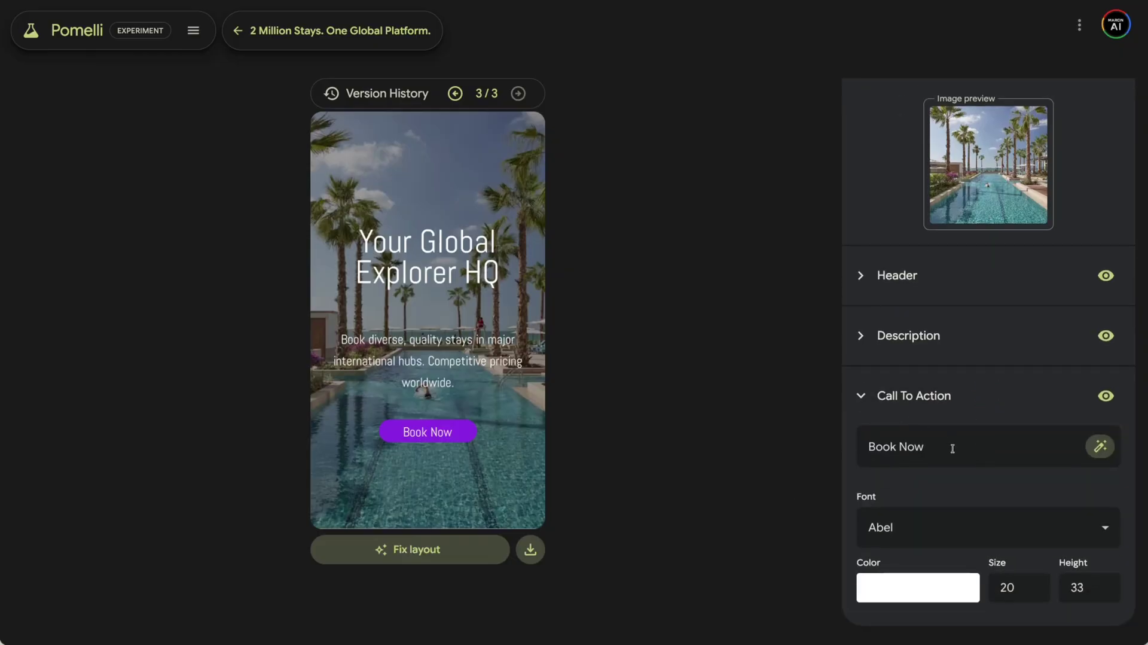
{"action": "left_click_drag", "start_coordinate": [953, 449], "coordinate": [715, 449]}
{"action": "type", "text": "Just B"}
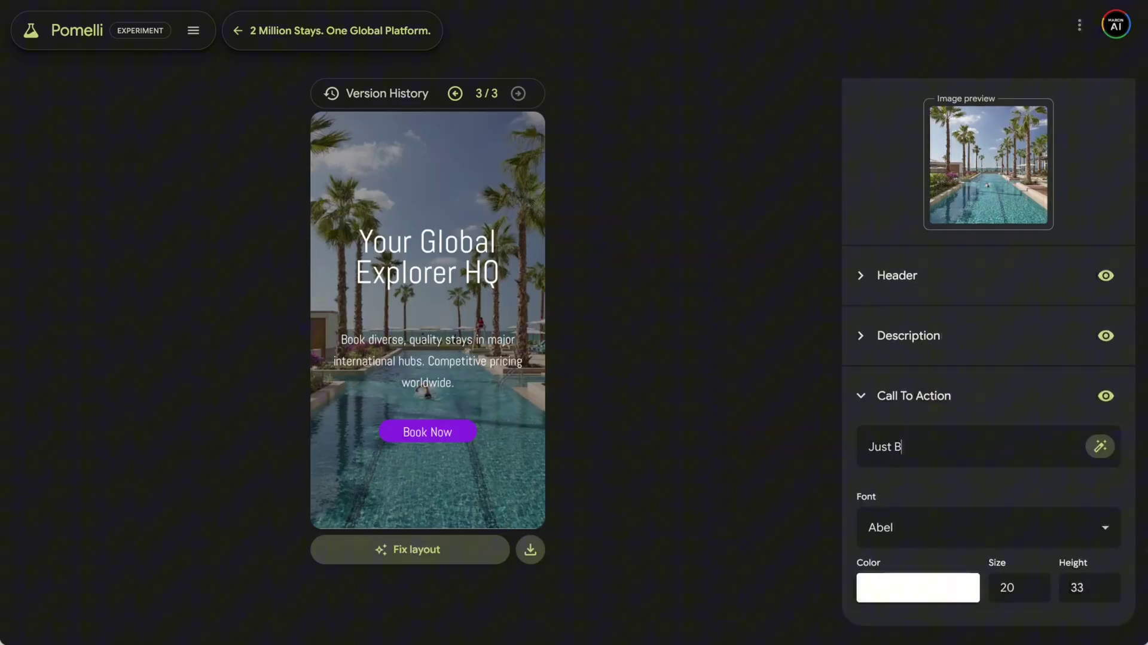
{"action": "type", "text": "ook It!"}
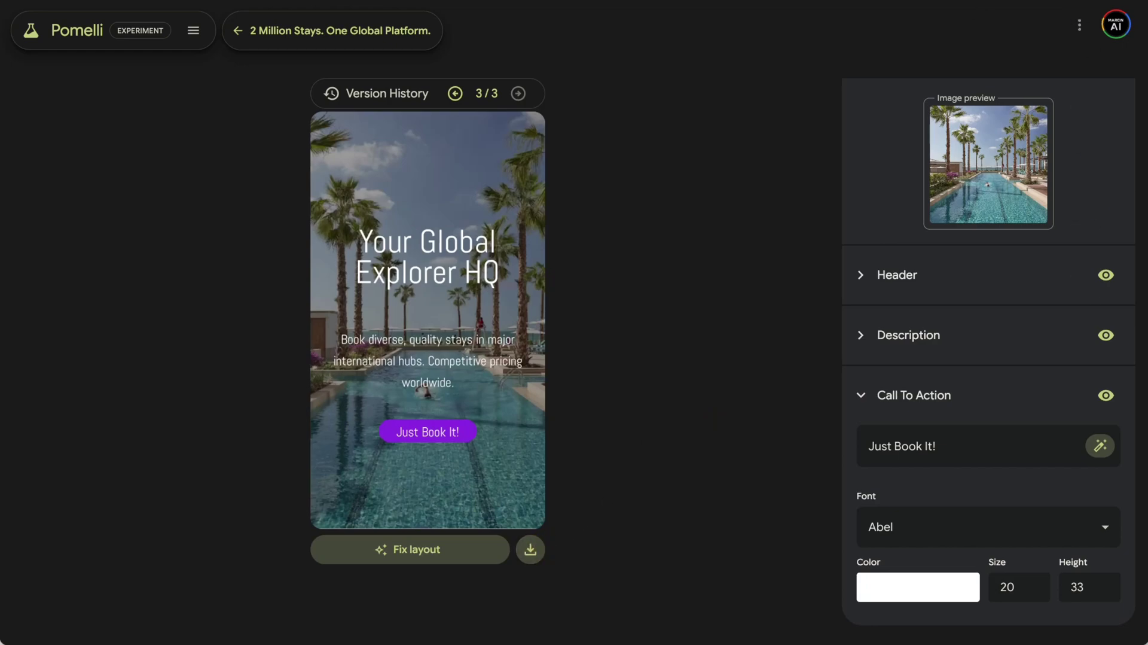
Show the downloaded PNG in its folder, then open and close the image editor without changes.
{"action": "left_click", "coordinate": [1059, 30]}
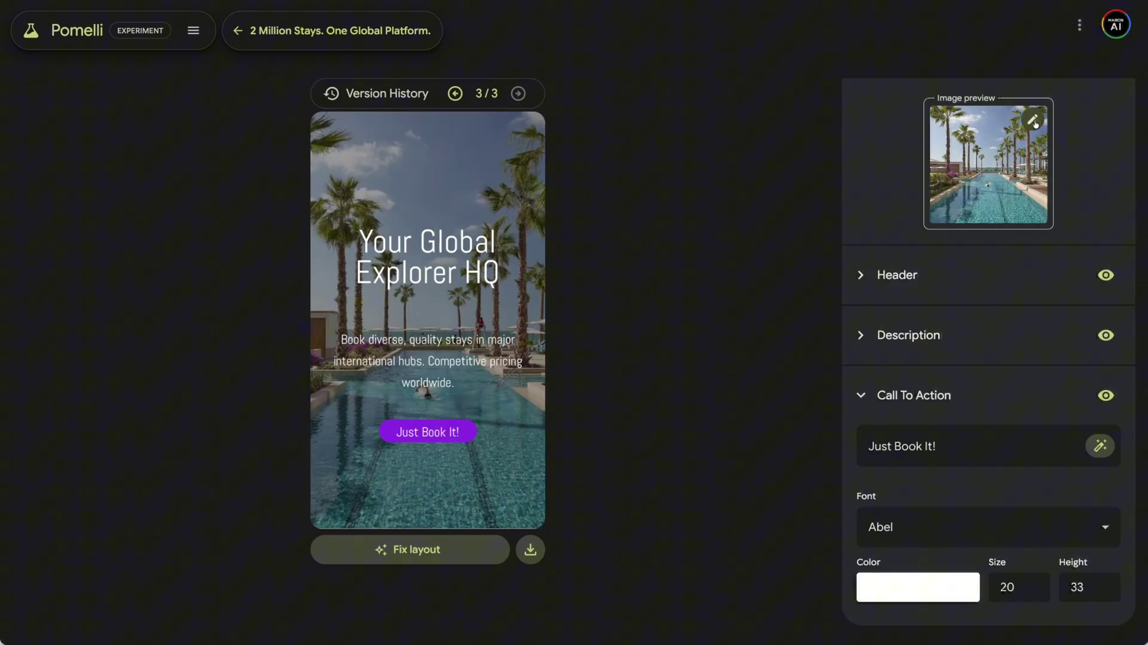
{"action": "left_click", "coordinate": [1035, 120]}
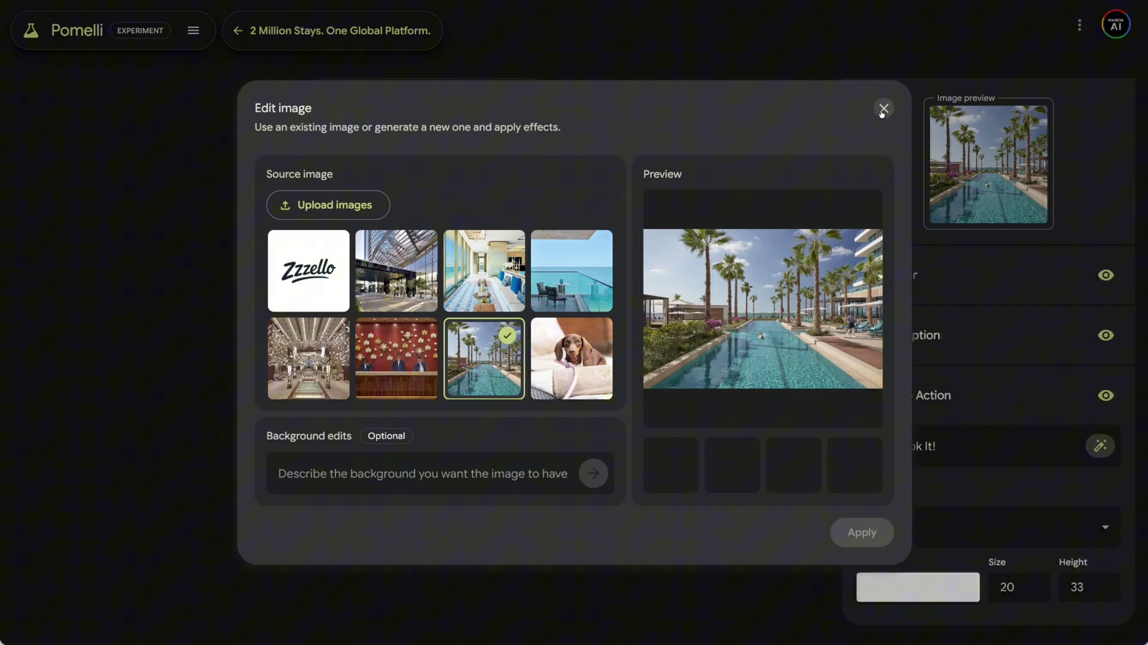
{"action": "left_click", "coordinate": [883, 110]}
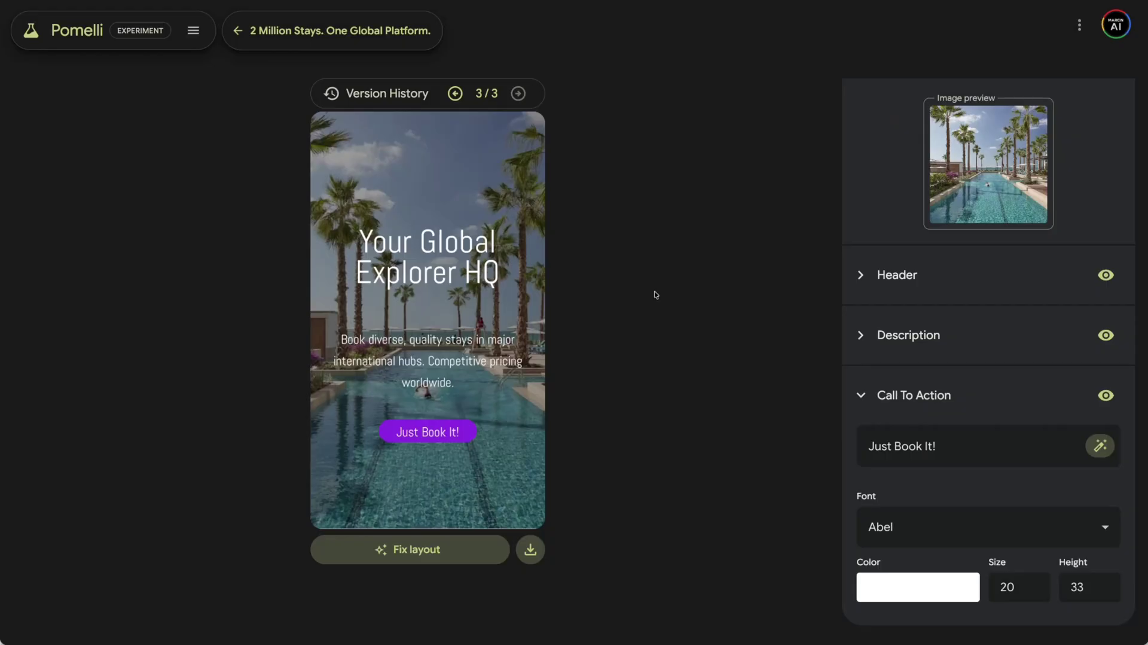
Open the full Business DNA page from the navigation menu and start resetting it.
{"action": "left_click", "coordinate": [190, 30]}
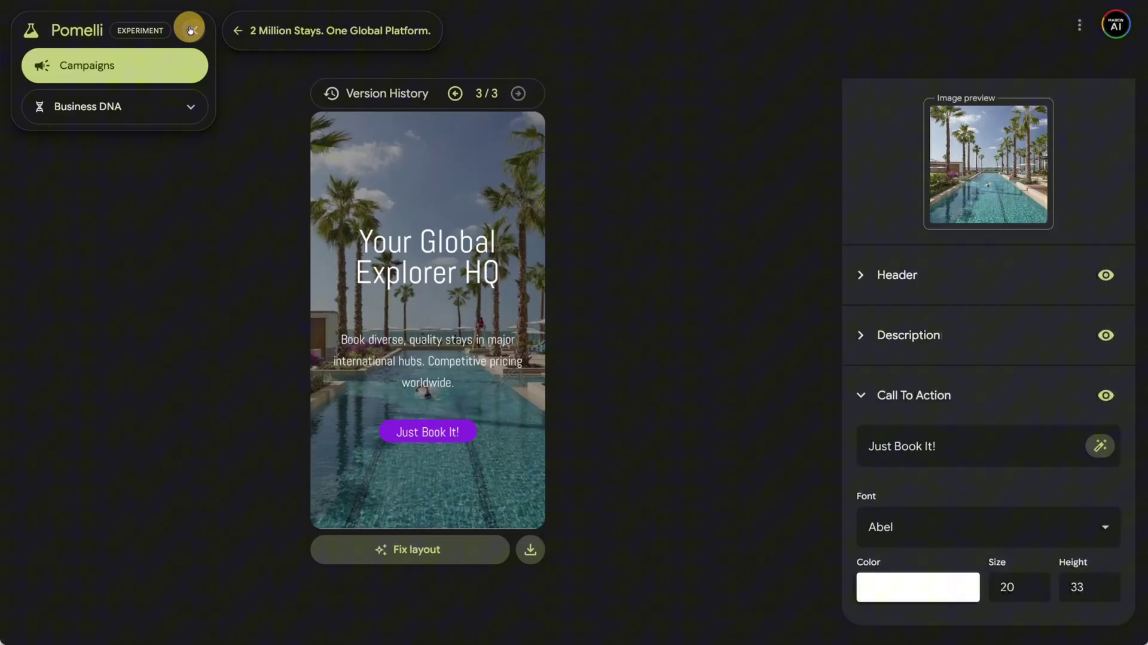
{"action": "left_click", "coordinate": [153, 71]}
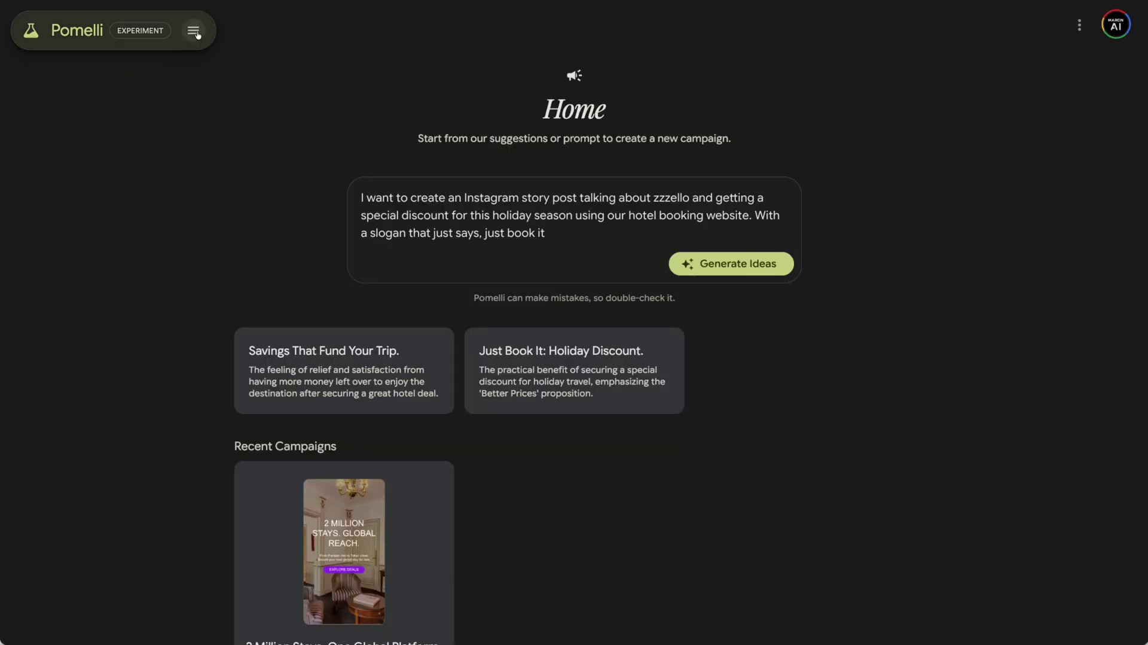
{"action": "left_click", "coordinate": [193, 31]}
{"action": "left_click", "coordinate": [187, 103]}
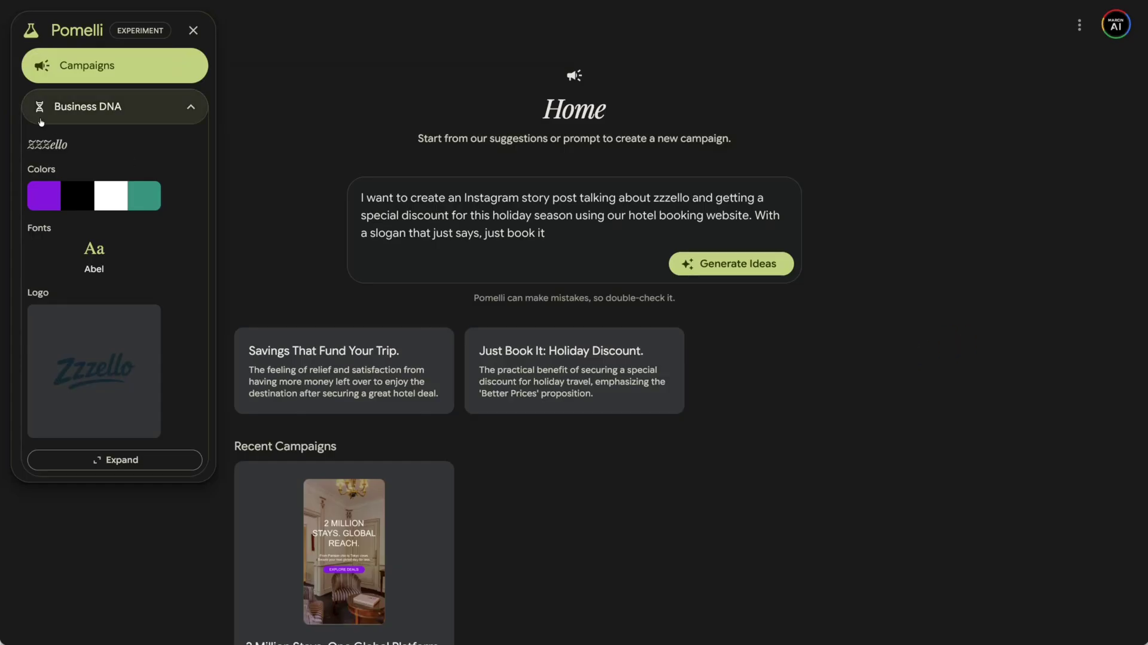
{"action": "left_click", "coordinate": [95, 106]}
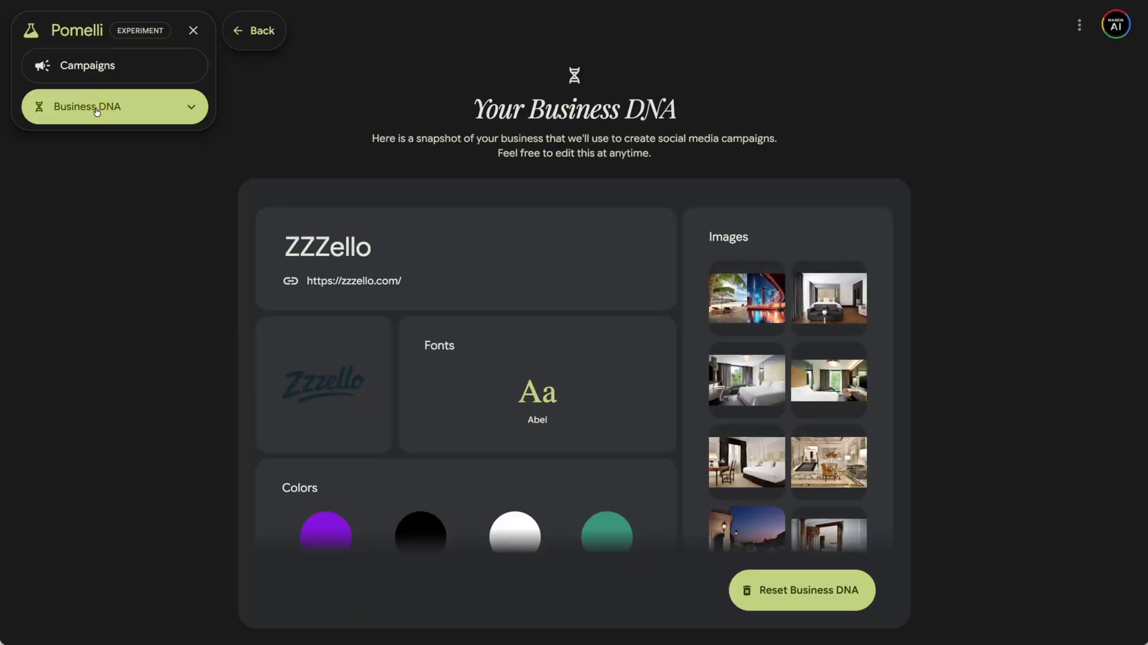
{"action": "left_click", "coordinate": [801, 589]}
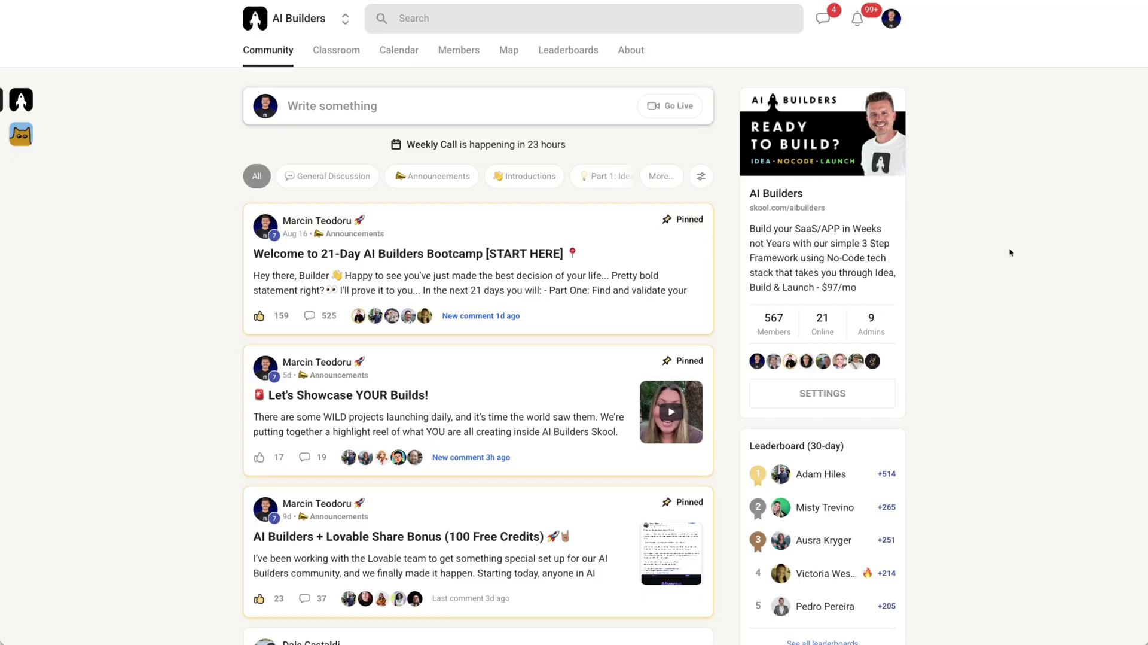
Browse the AI Builders community page and its Classroom course grid in Skool.
{"action": "scroll", "coordinate": [1014, 251], "scroll_direction": "down", "scroll_amount": 20}
{"action": "scroll", "coordinate": [1010, 253], "scroll_direction": "up", "scroll_amount": 20}
{"action": "left_click", "coordinate": [337, 53]}
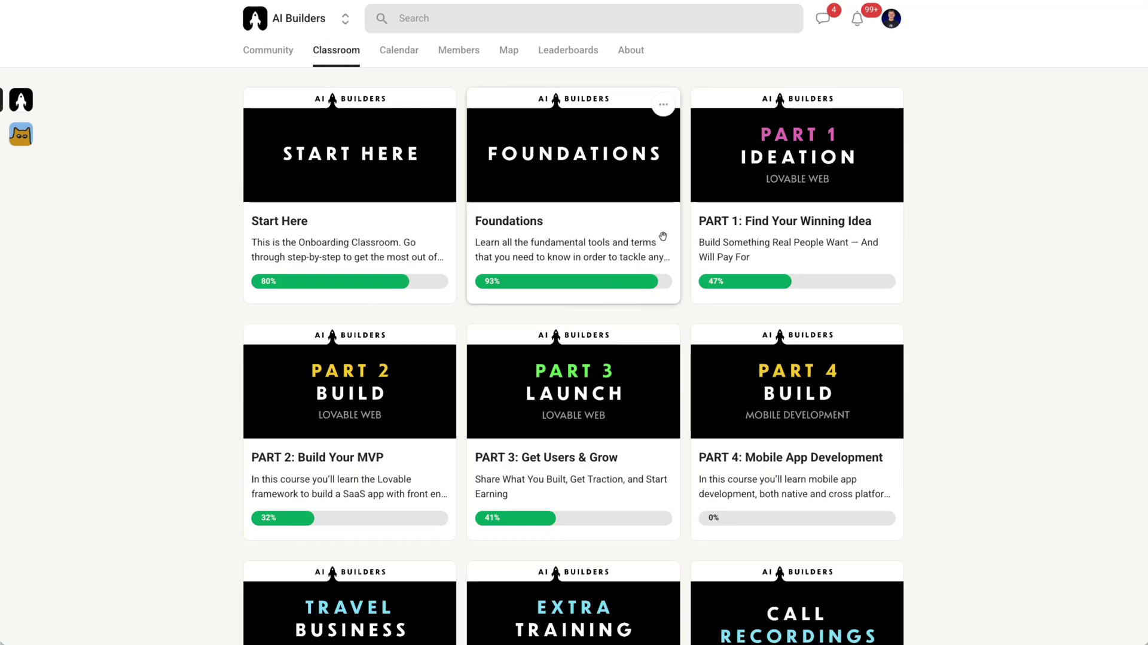
{"action": "scroll", "coordinate": [1038, 231], "scroll_direction": "down", "scroll_amount": 10}
{"action": "scroll", "coordinate": [1038, 233], "scroll_direction": "up", "scroll_amount": 12}
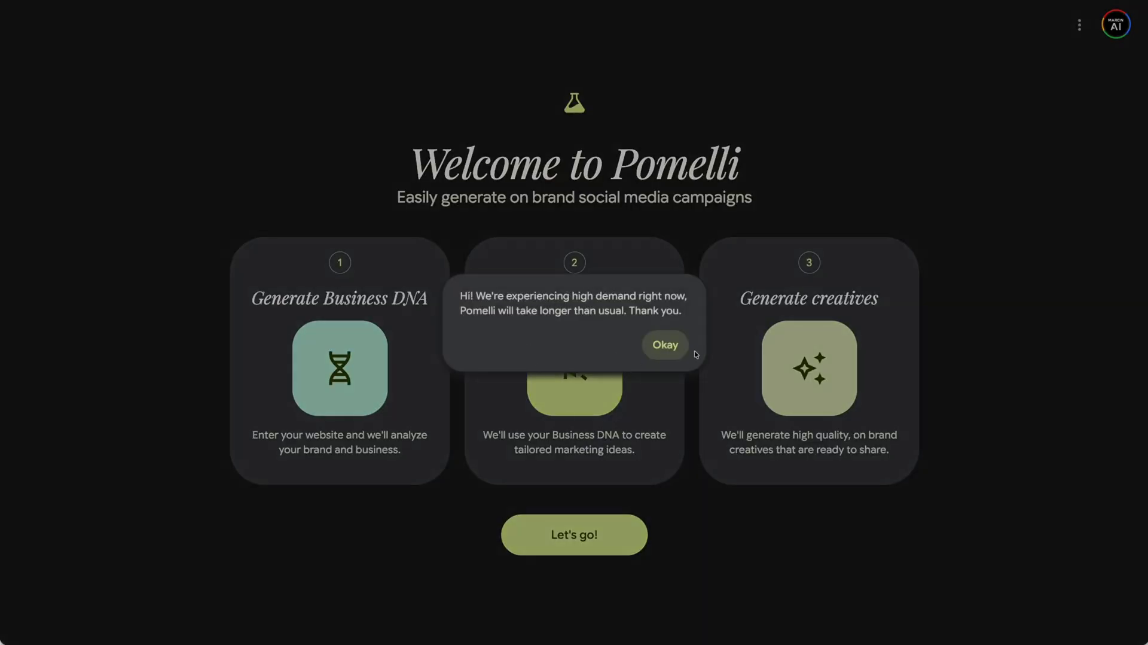
Dismiss the high-demand notice and generate Business DNA from the pasted Skool about URL.
{"action": "left_click", "coordinate": [681, 347]}
{"action": "left_click", "coordinate": [508, 539]}
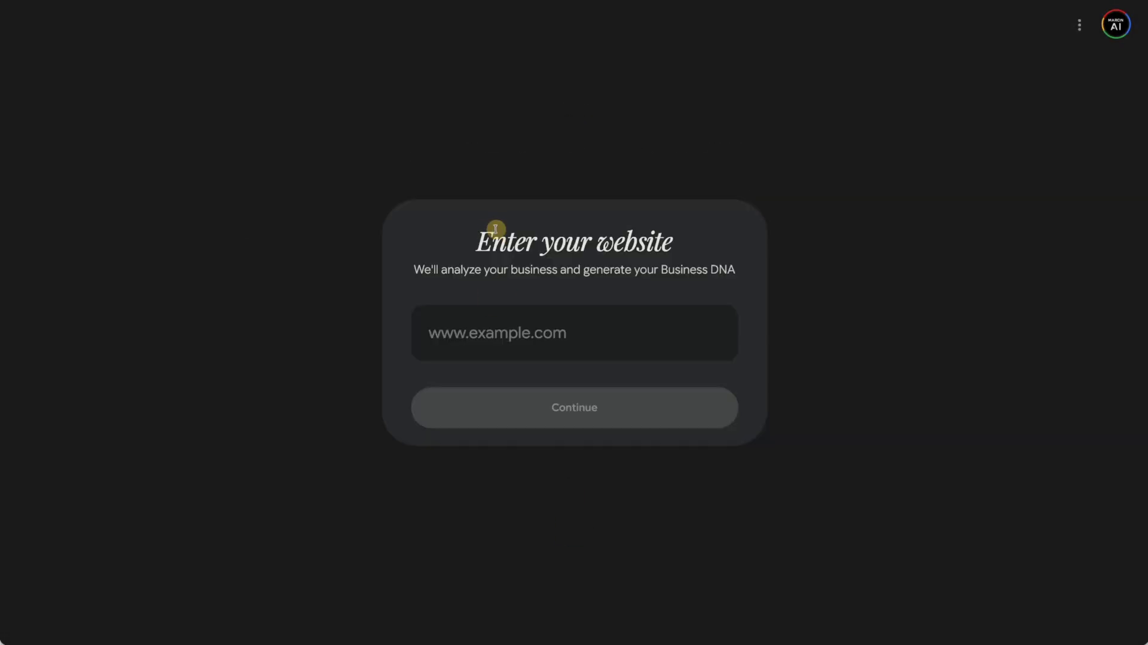
{"action": "left_click", "coordinate": [508, 326]}
{"action": "type", "text": "https://www.skool.com/aibuilders"}
{"action": "left_click", "coordinate": [592, 413]}
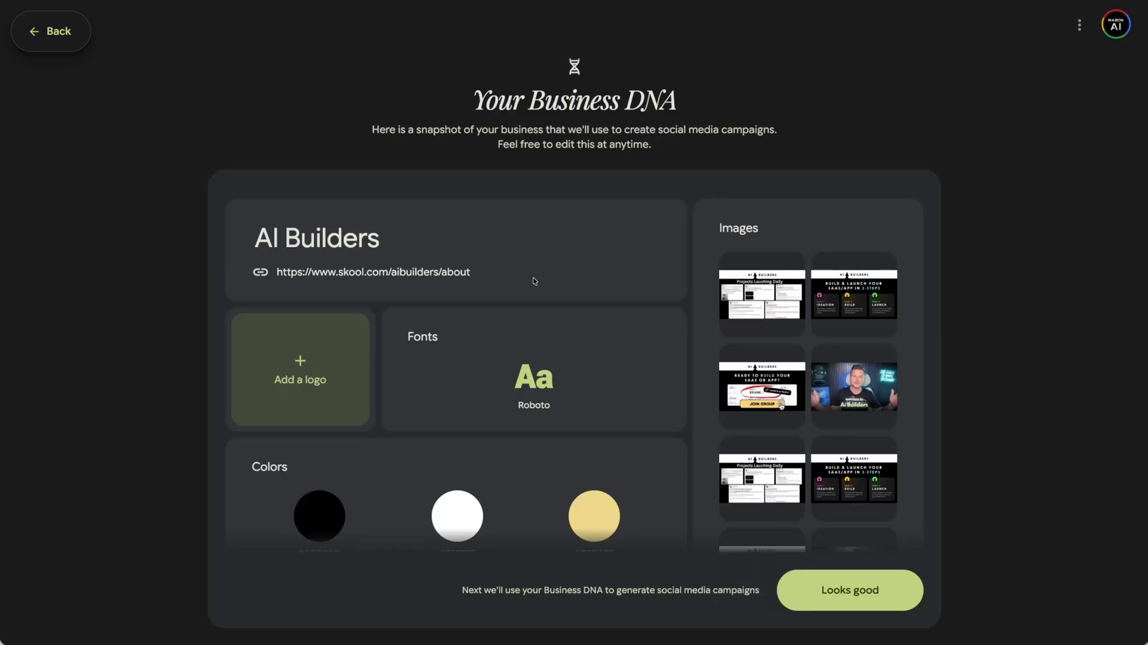
Scroll through the generated Business DNA's fonts, colours, tagline and business overview.
{"action": "scroll", "coordinate": [534, 280], "scroll_direction": "down", "scroll_amount": 2}
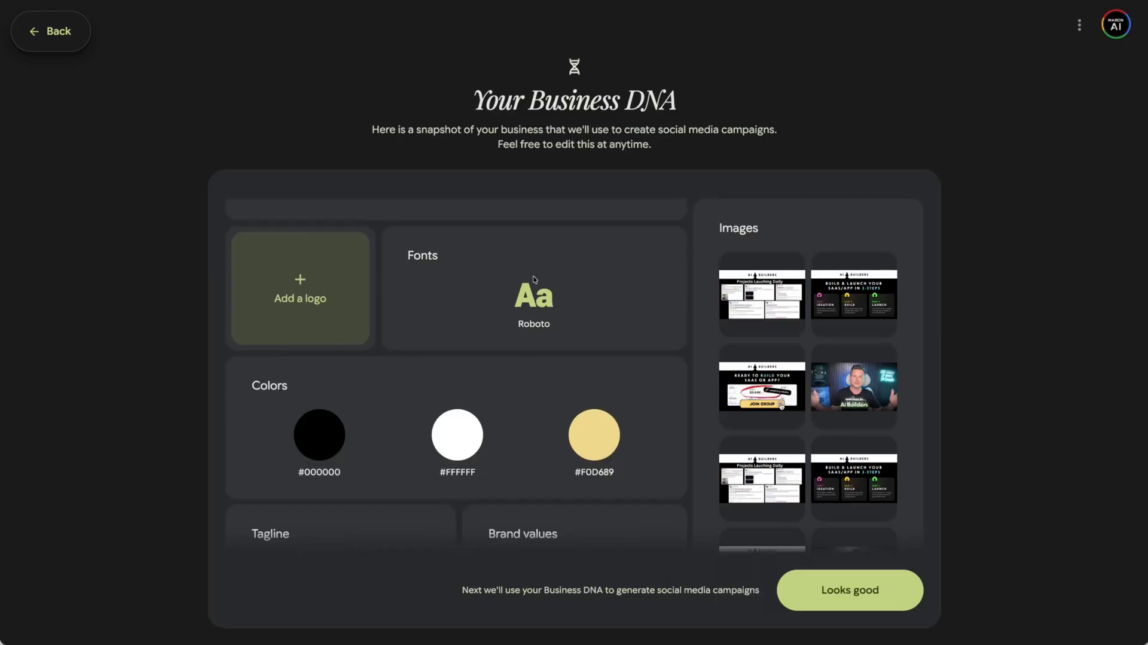
{"action": "scroll", "coordinate": [586, 340], "scroll_direction": "down", "scroll_amount": 4}
{"action": "scroll", "coordinate": [586, 341], "scroll_direction": "down", "scroll_amount": 1}
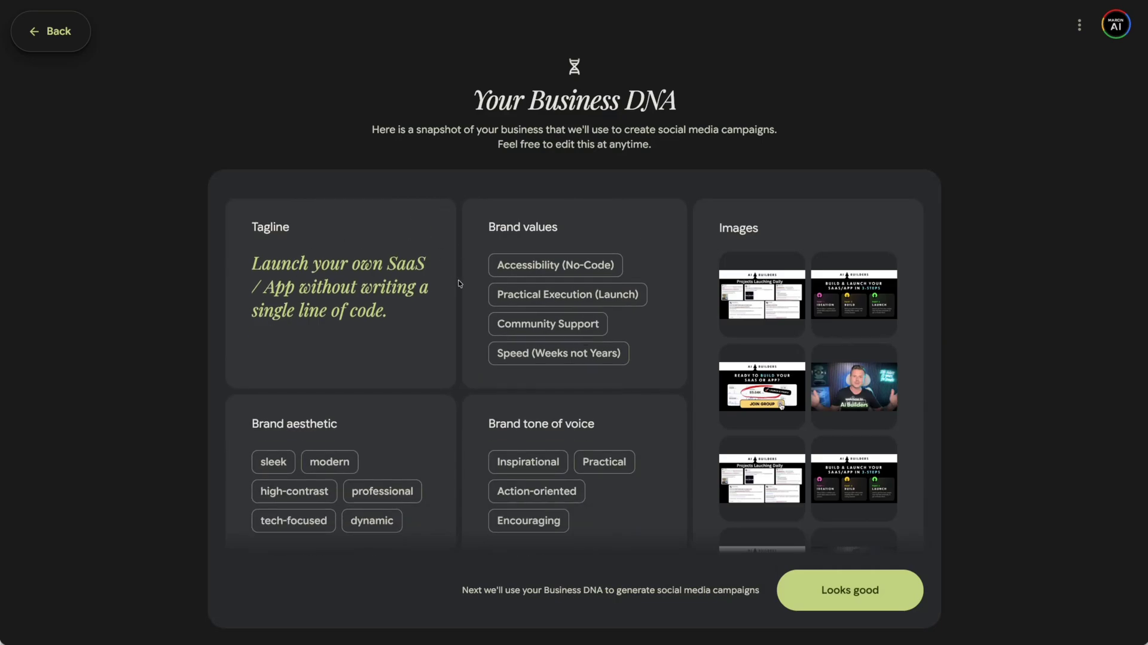
{"action": "scroll", "coordinate": [650, 326], "scroll_direction": "down", "scroll_amount": 3}
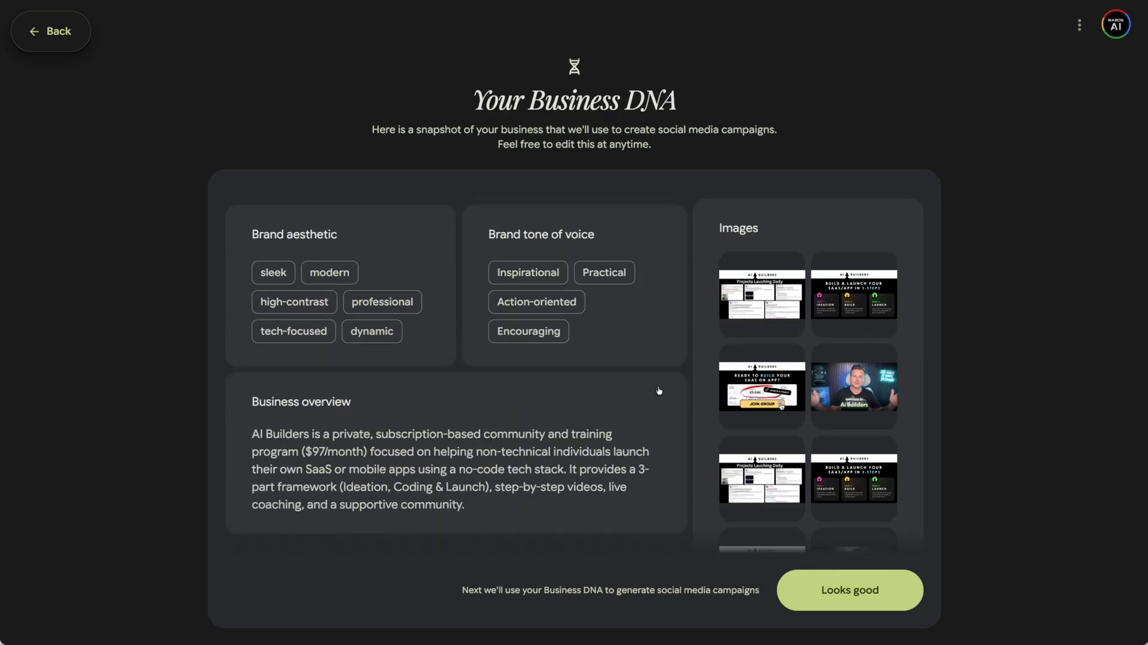
Accept the Business DNA and view the 'No-Code, Real Profit.' campaign's creatives.
{"action": "left_click", "coordinate": [852, 591]}
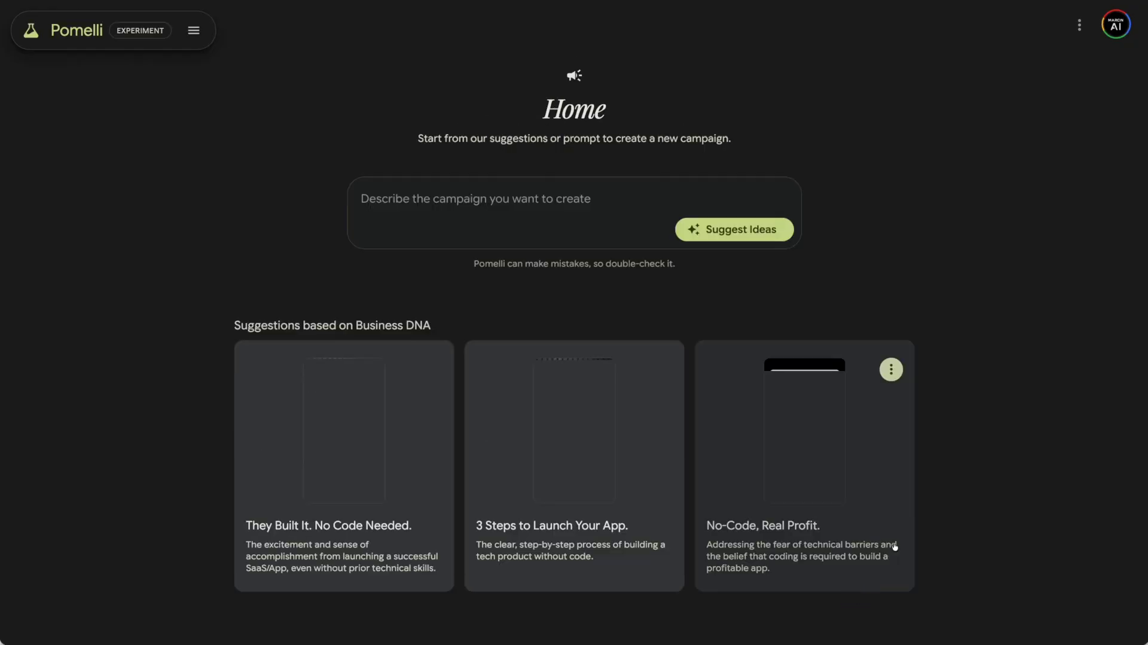
{"action": "scroll", "coordinate": [975, 265], "scroll_direction": "down", "scroll_amount": 1}
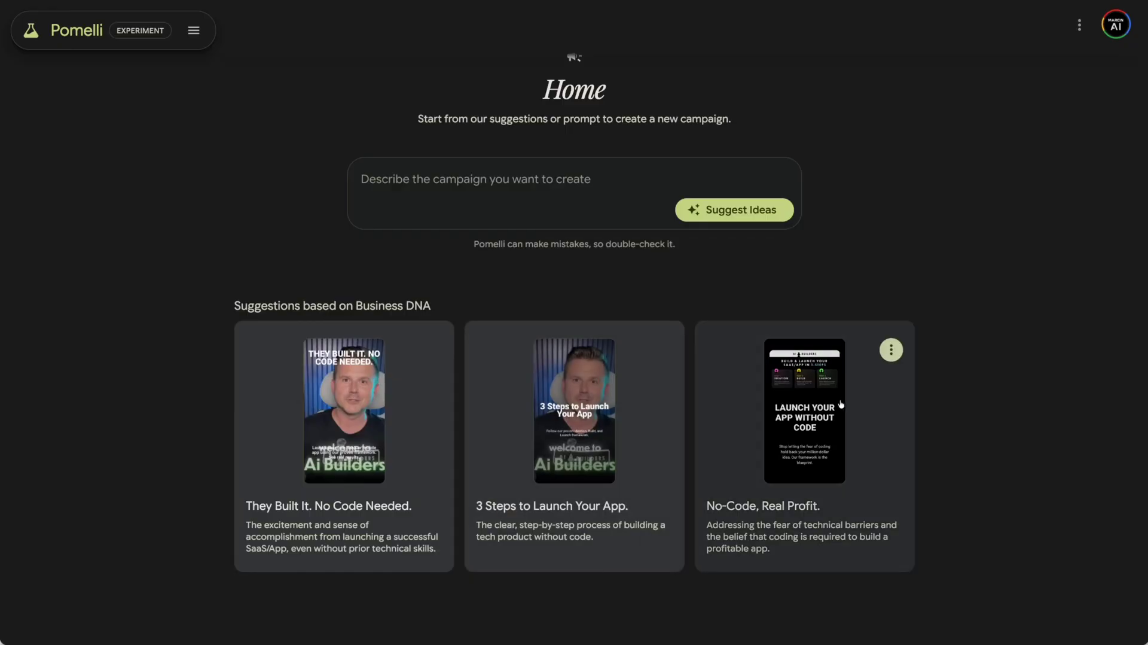
{"action": "left_click", "coordinate": [809, 392]}
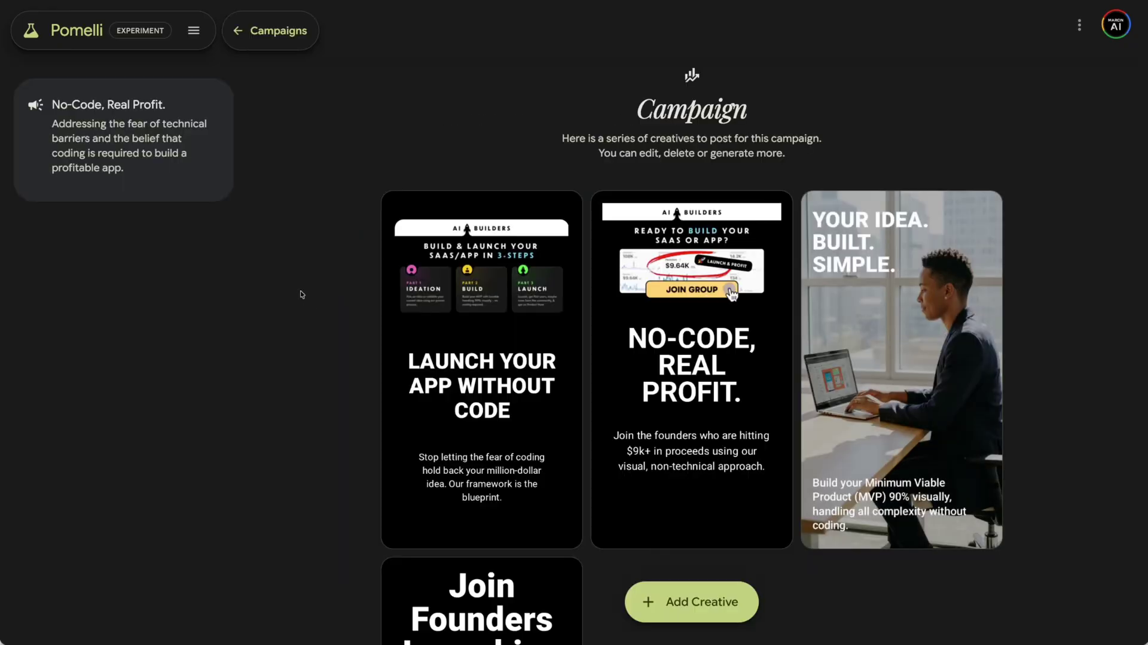
{"action": "scroll", "coordinate": [305, 292], "scroll_direction": "down", "scroll_amount": 5}
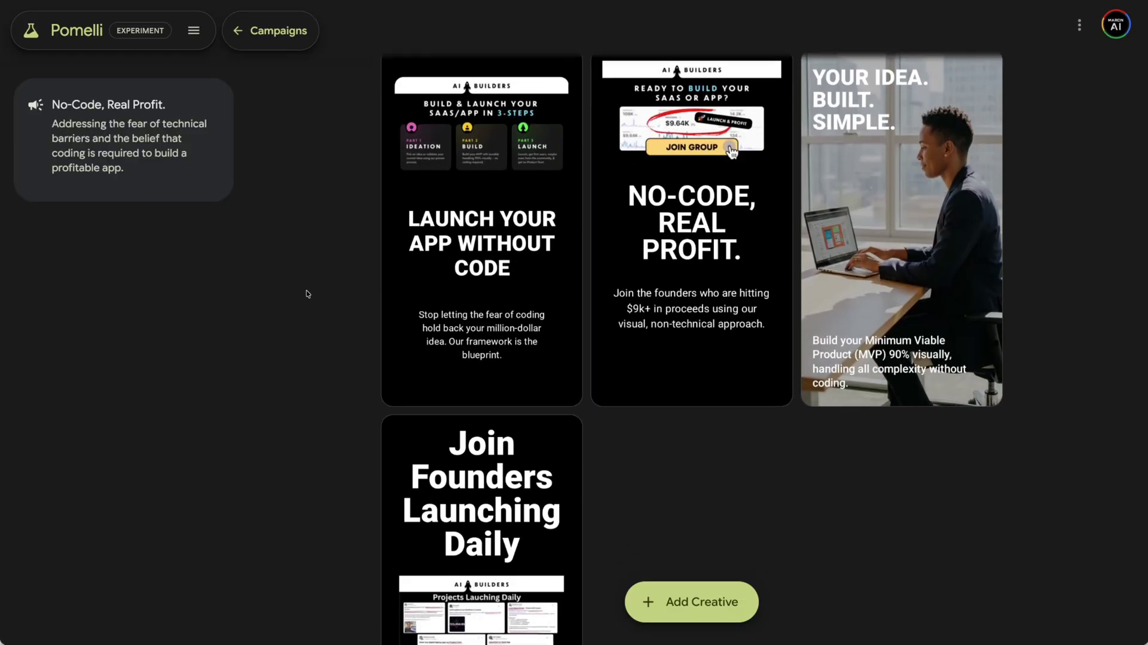
{"action": "scroll", "coordinate": [306, 293], "scroll_direction": "up", "scroll_amount": 4}
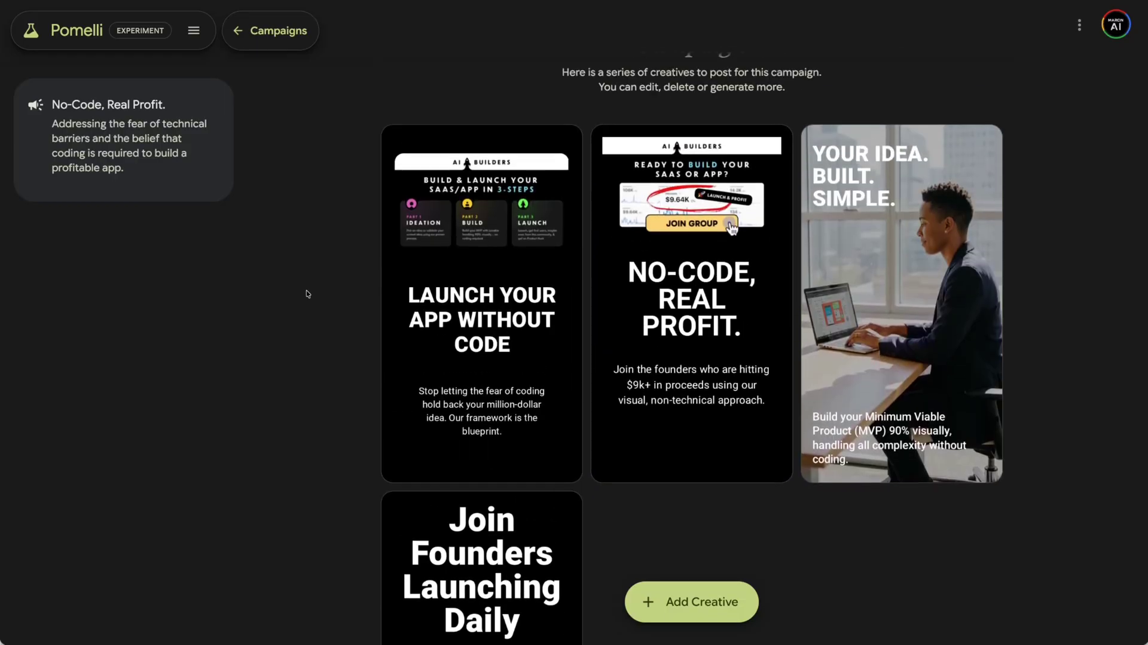
Add a generated Get Started call to action to 'Launch Your App Without Code' and download it.
{"action": "left_click", "coordinate": [481, 280]}
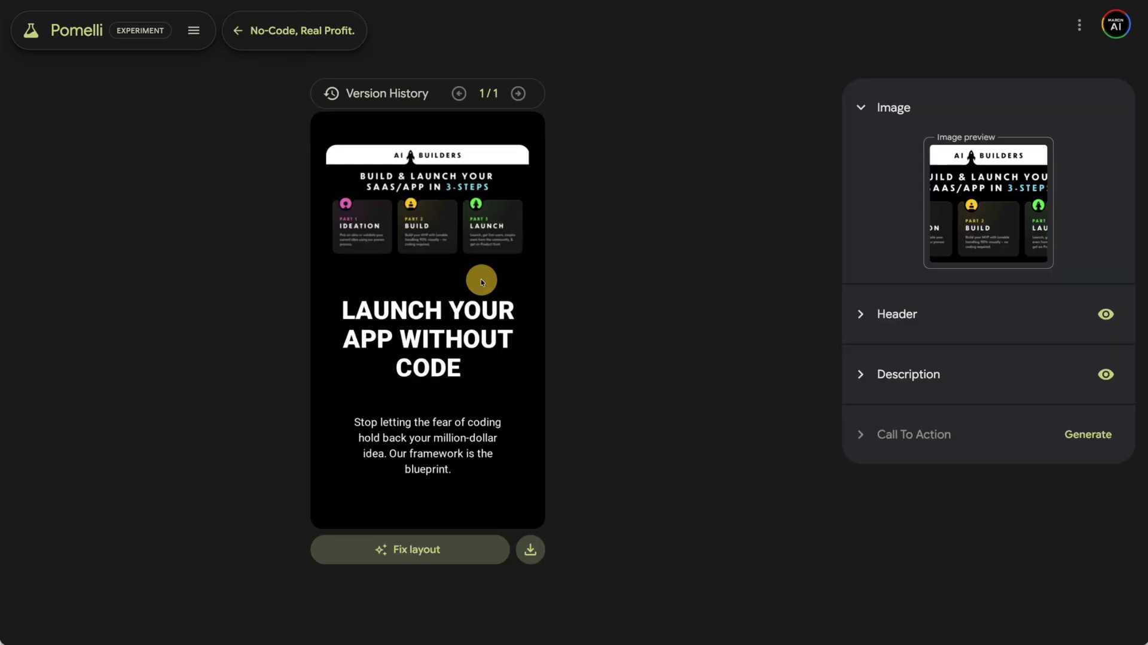
{"action": "left_click", "coordinate": [1089, 435]}
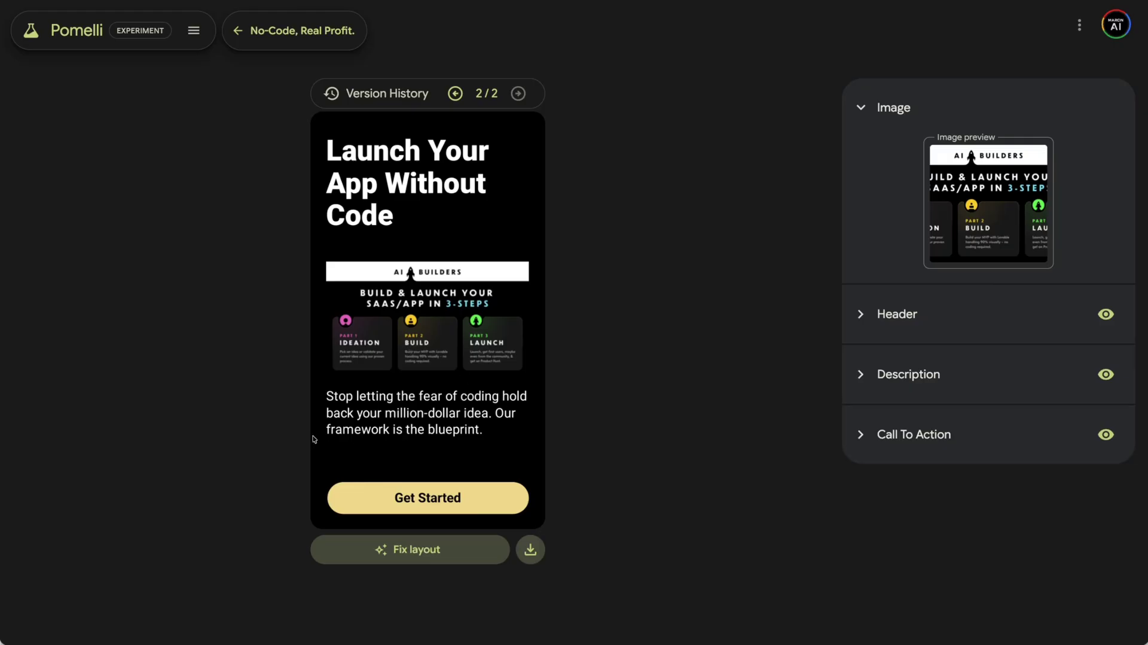
{"action": "left_click", "coordinate": [531, 550]}
Expand the creative's Description, Header and Call To Action settings.
{"action": "left_click", "coordinate": [900, 375]}
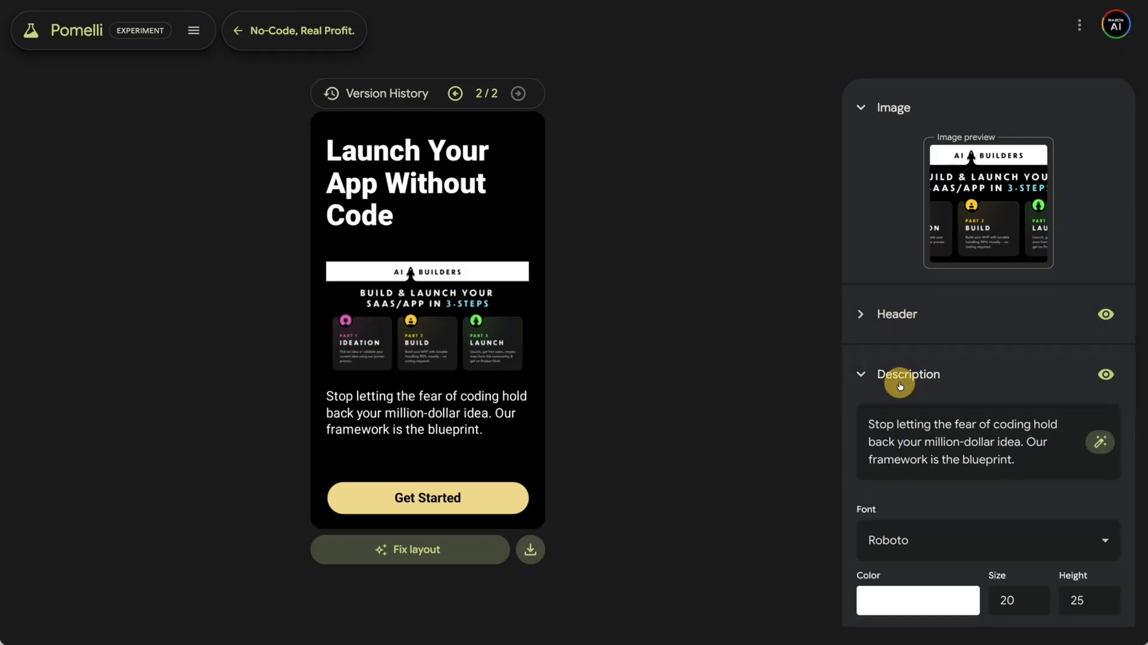
{"action": "left_click", "coordinate": [902, 317]}
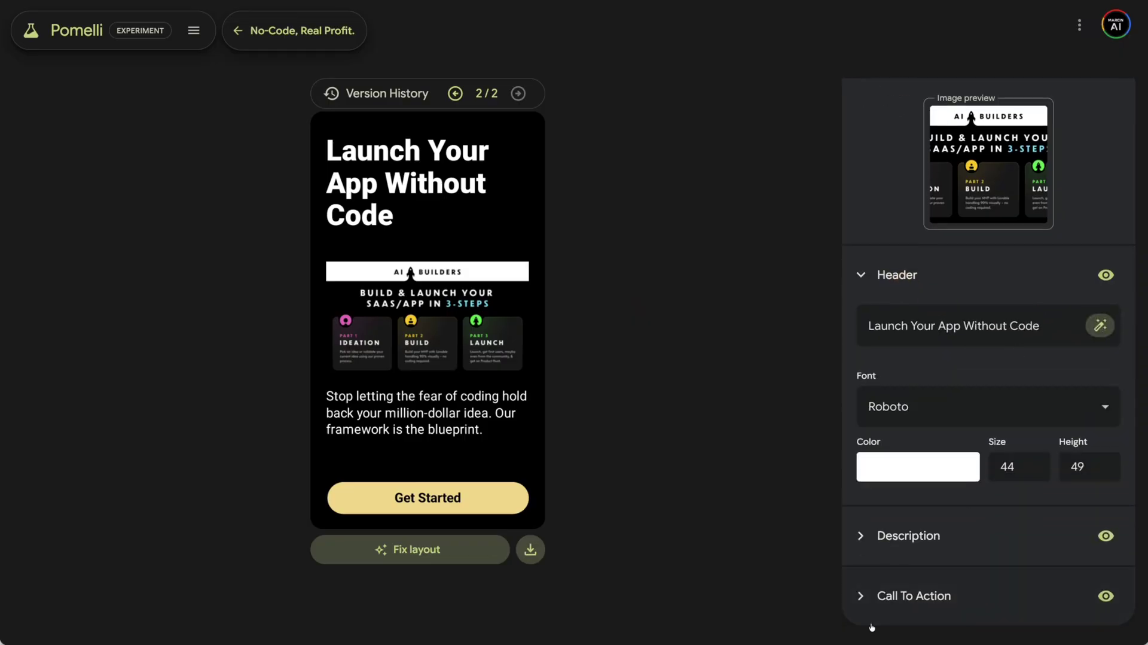
{"action": "left_click", "coordinate": [912, 606]}
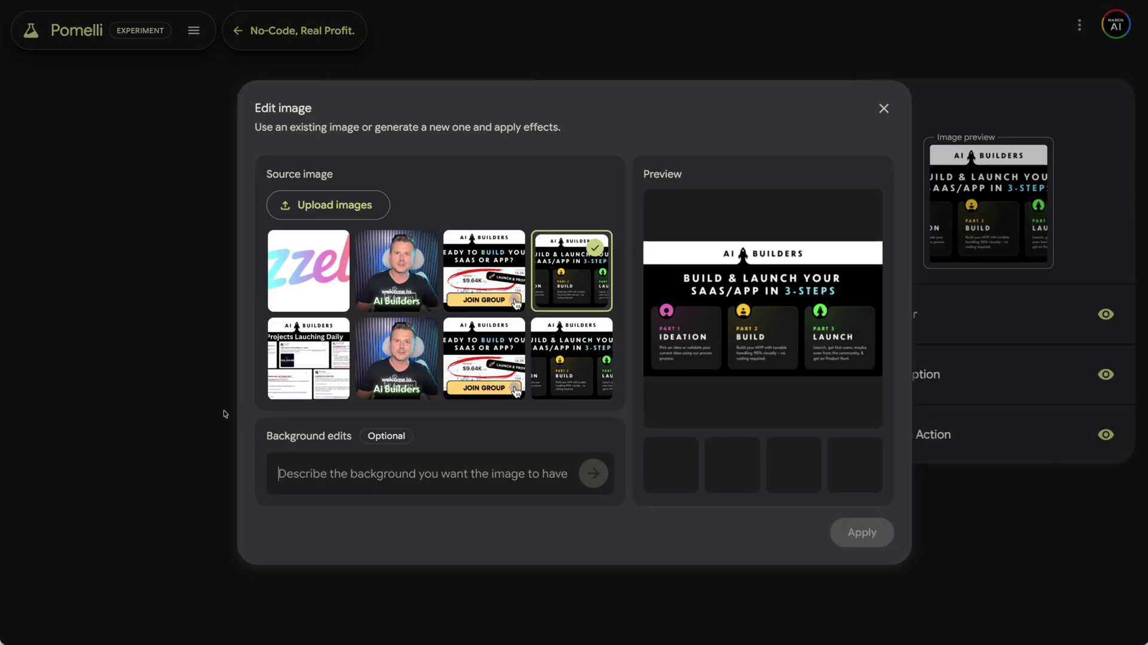
Generate backgrounds from the prompt 'Can you make the setting a really luxurious office space'.
{"action": "left_click", "coordinate": [302, 487]}
{"action": "left_click", "coordinate": [430, 474]}
{"action": "key", "text": "fn"}
{"action": "key", "text": "fn"}
{"action": "type", "text": "Can you make the setting"}
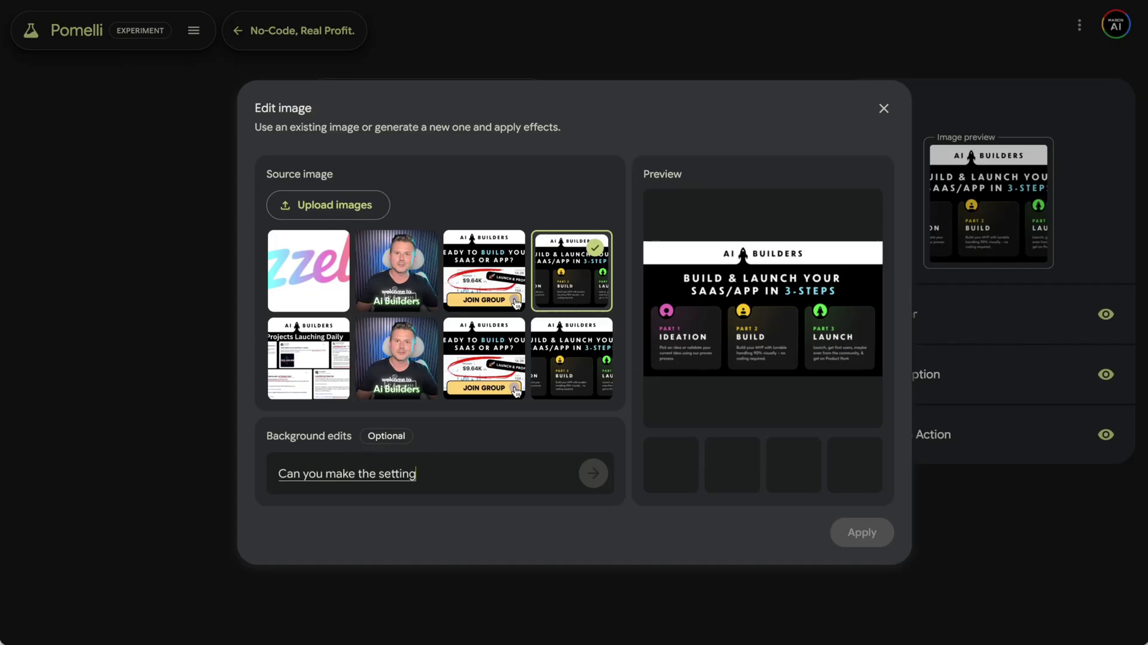
{"action": "type", "text": " a really luxurious office space"}
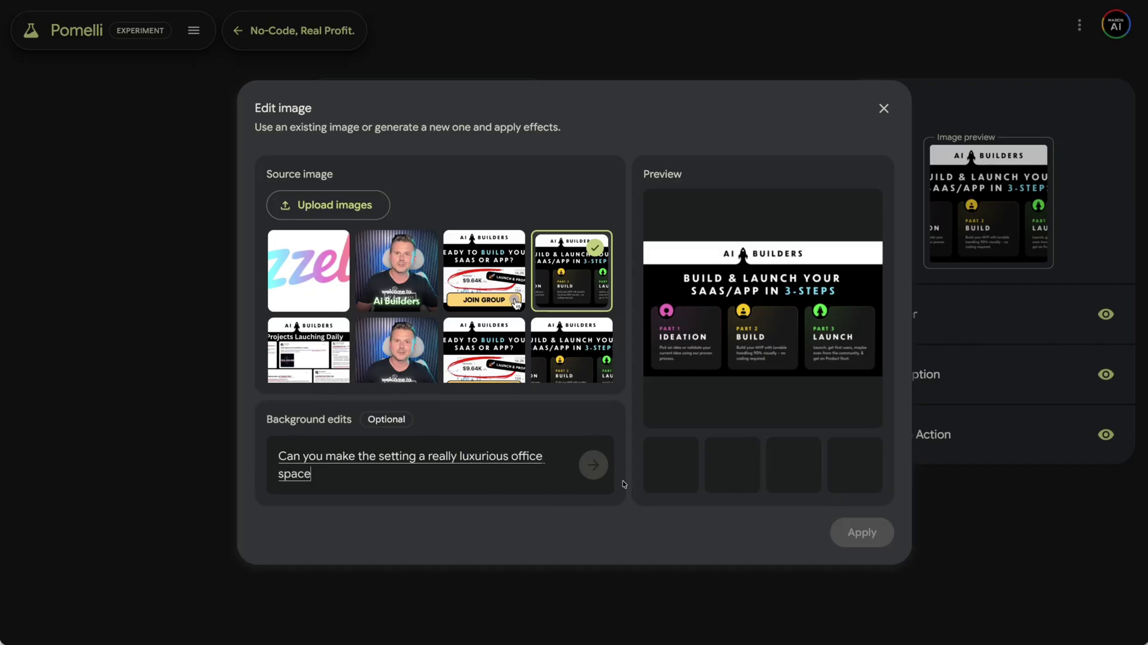
{"action": "left_click", "coordinate": [592, 466]}
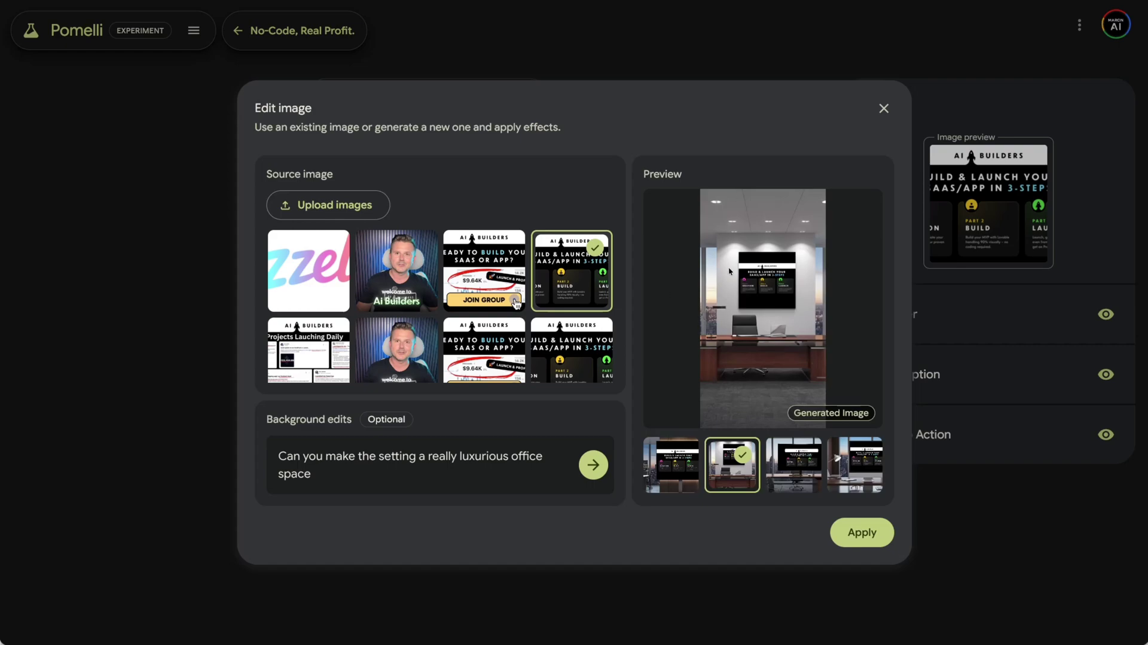
Preview the generated office options and apply the second one to the creative.
{"action": "left_click", "coordinate": [867, 472]}
{"action": "left_click", "coordinate": [787, 468]}
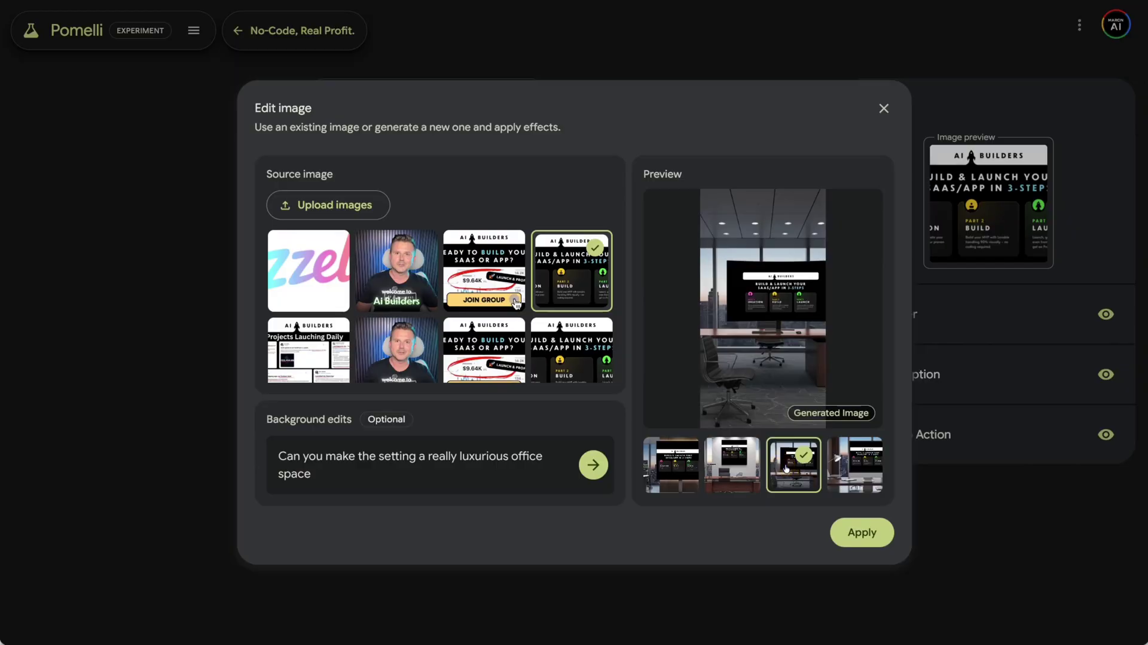
{"action": "left_click", "coordinate": [738, 470]}
{"action": "left_click", "coordinate": [859, 532]}
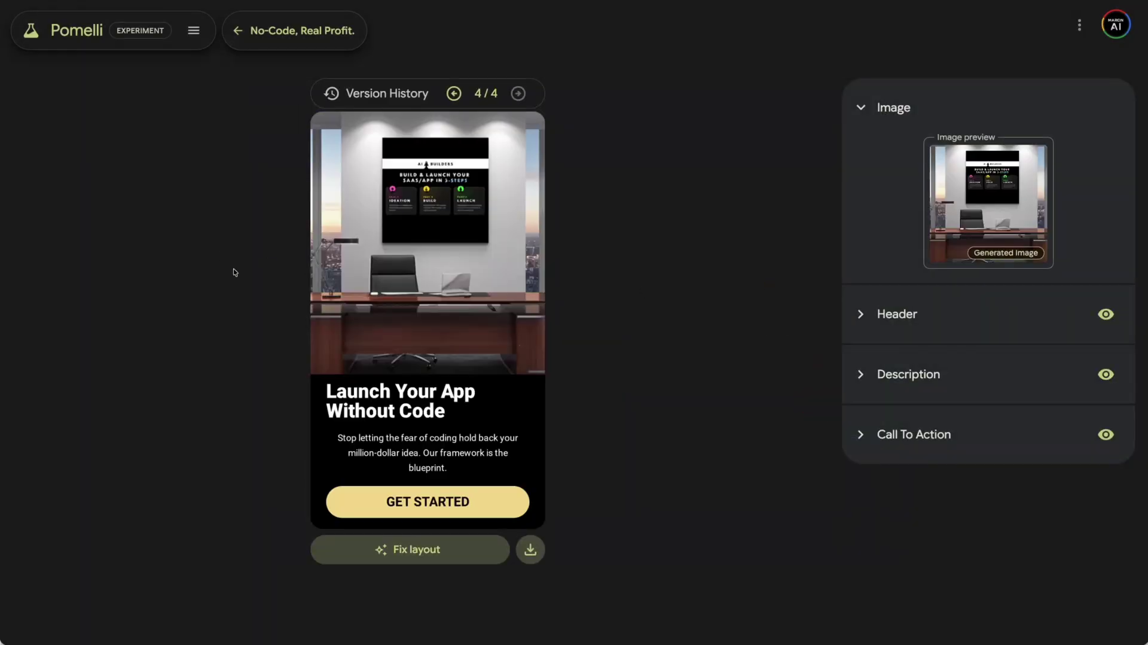
Compare versions 1/4 through 4/4, keep the office-background version, and reopen image editing.
{"action": "left_click", "coordinate": [454, 93]}
{"action": "left_click", "coordinate": [454, 94]}
{"action": "left_click", "coordinate": [454, 94]}
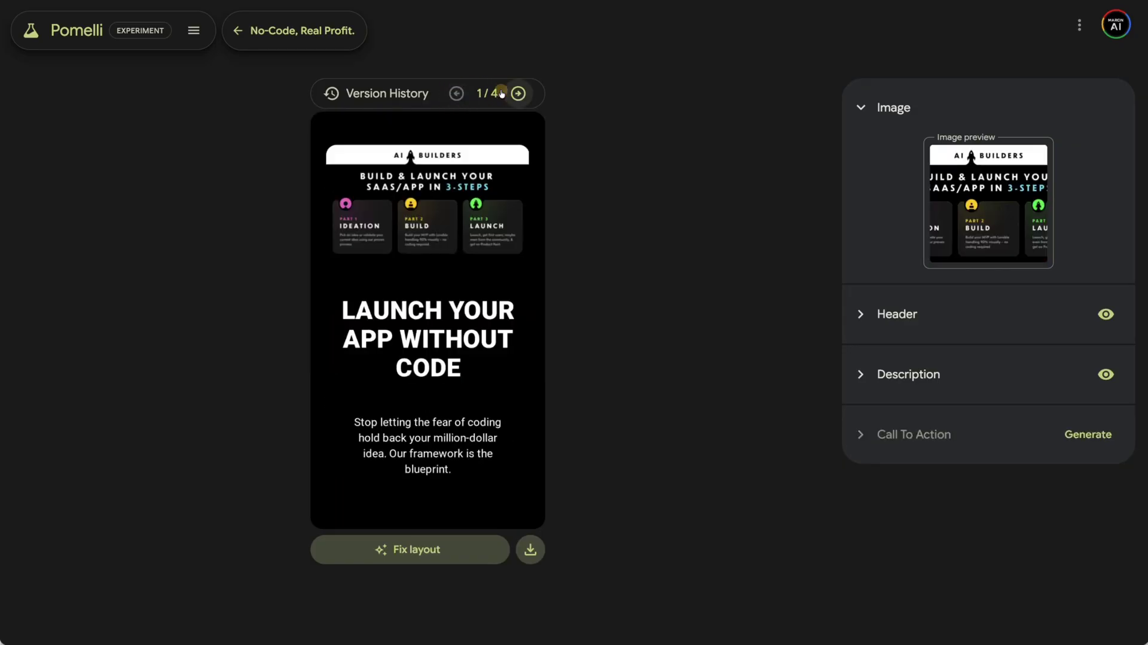
{"action": "left_click", "coordinate": [517, 93]}
{"action": "left_click", "coordinate": [517, 93]}
{"action": "left_click", "coordinate": [517, 93]}
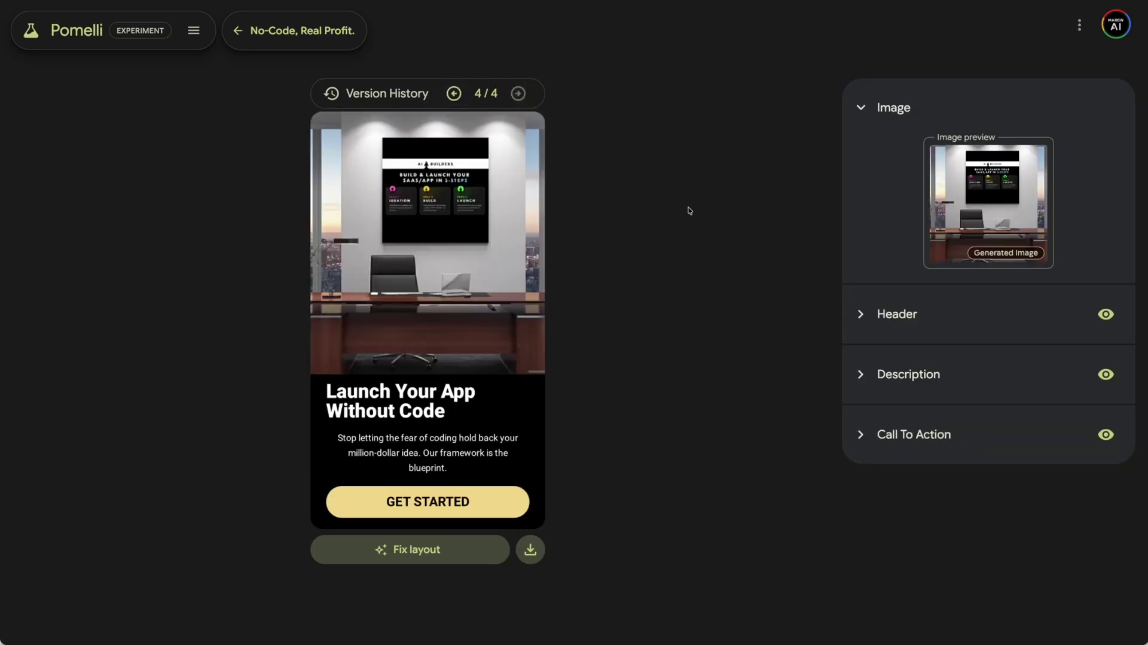
{"action": "left_click", "coordinate": [1034, 158]}
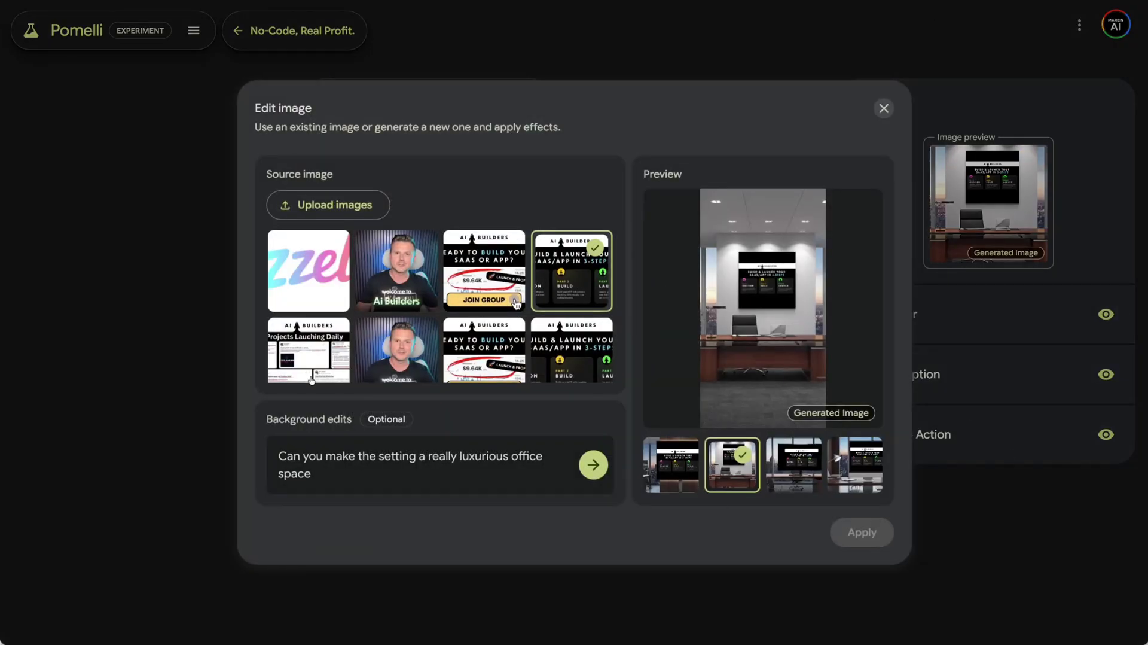
Replace the background prompt with a laptop POV on a beautiful beach and generate previews.
{"action": "triple_click", "coordinate": [312, 461]}
{"action": "key", "text": "BackSpace"}
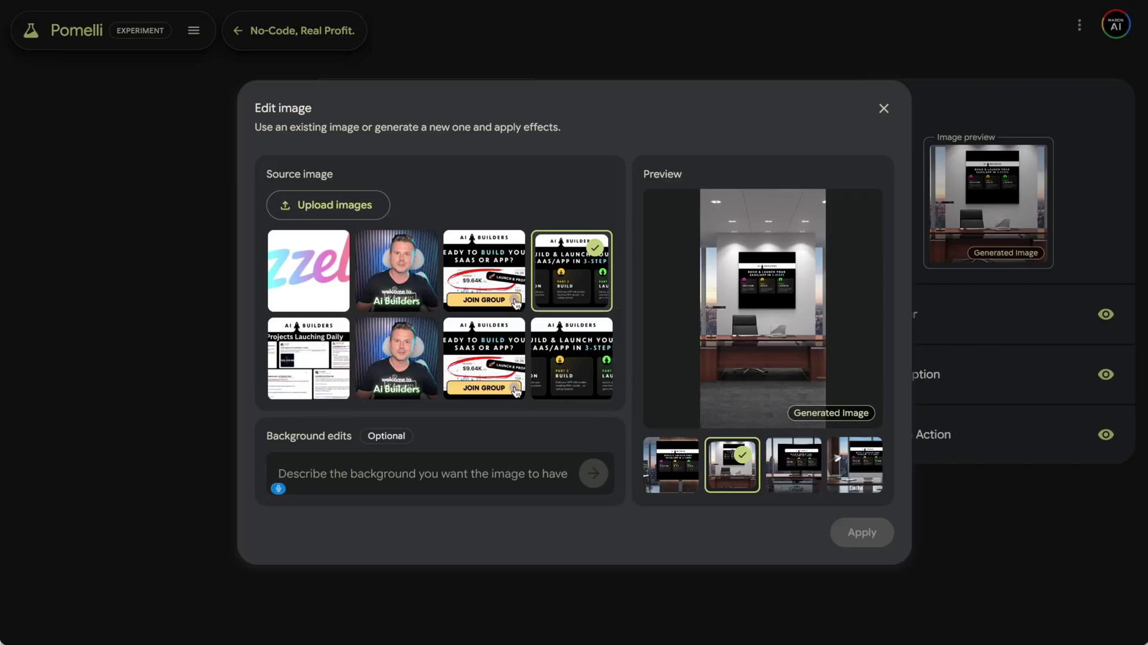
{"action": "type", "text": "Can you make the setting of somebody"}
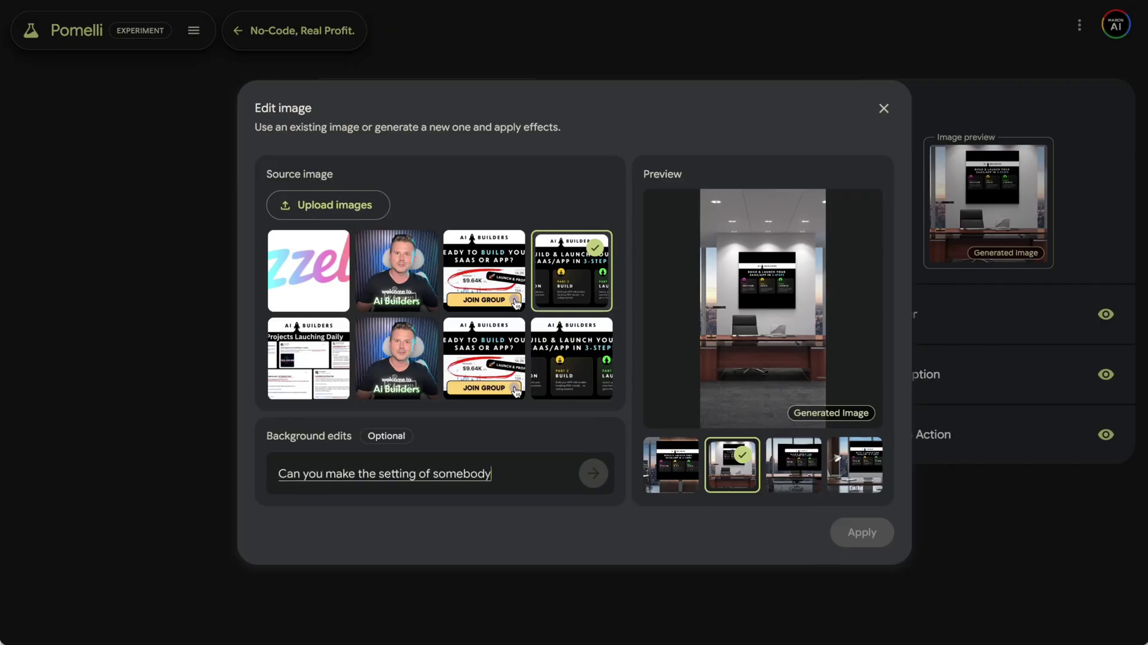
{"action": "type", "text": " sitting at their laptop P"}
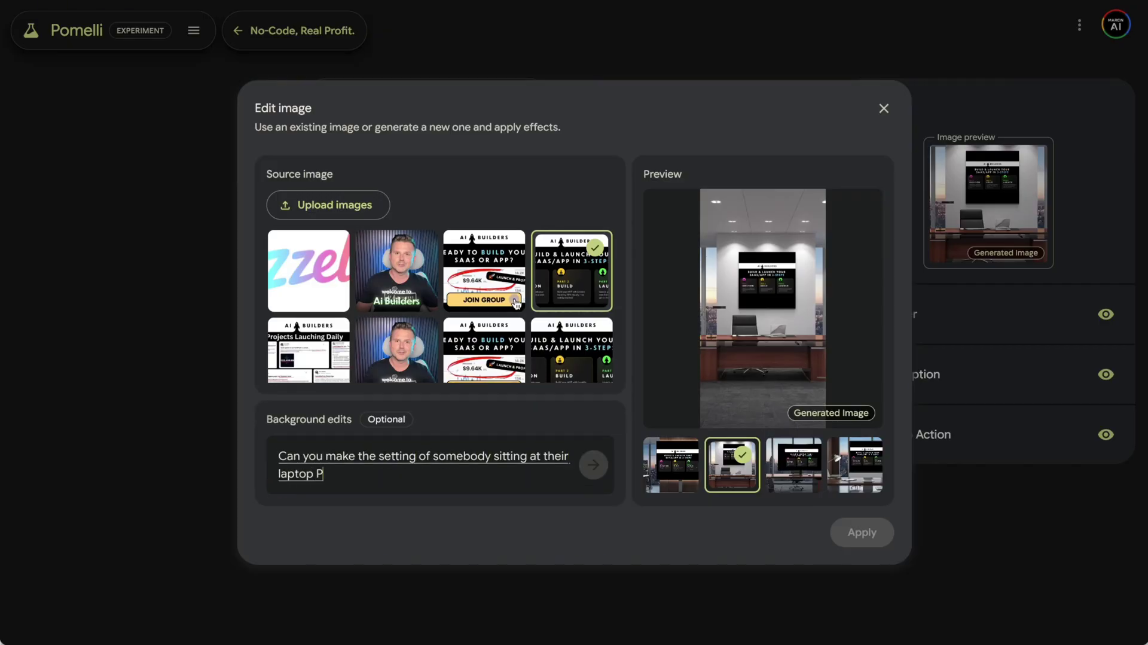
{"action": "type", "text": "OV with a beautiful beach background"}
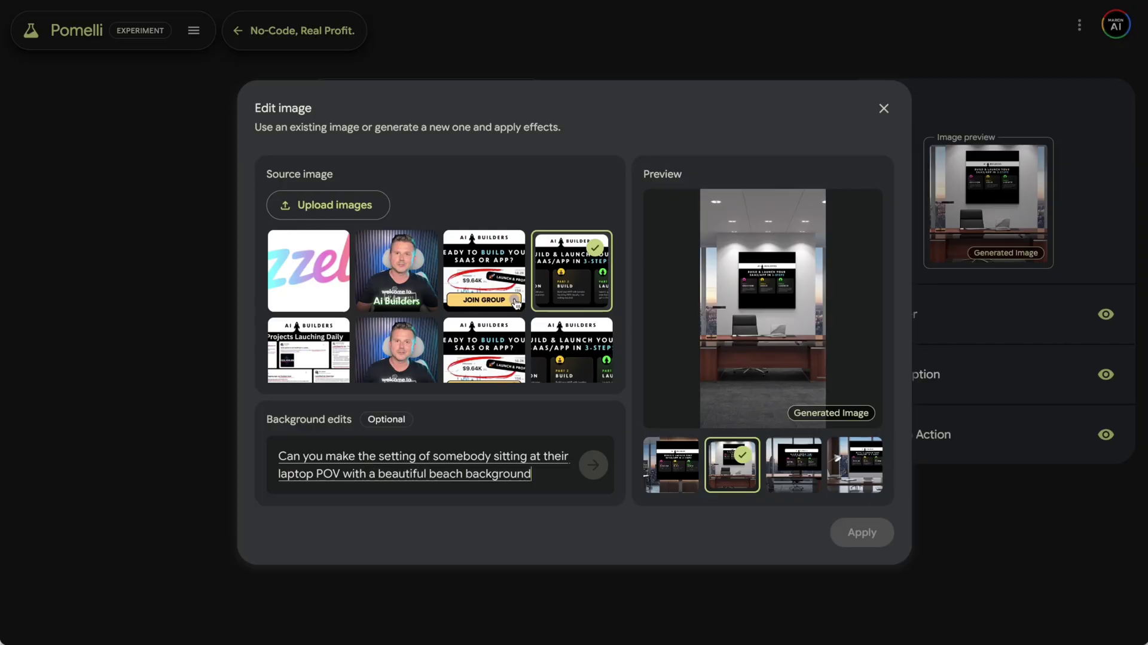
{"action": "type", "text": "?"}
{"action": "key", "text": "Return"}
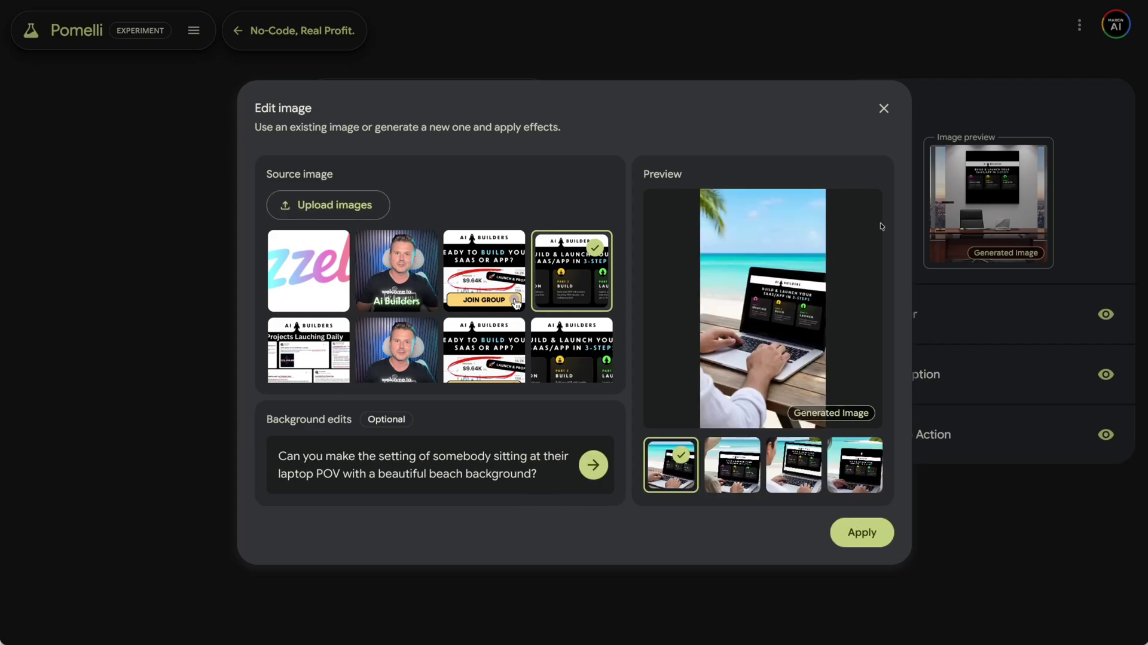
Compare the four beach previews and apply the second, a woman in a sun hat at her laptop.
{"action": "left_click", "coordinate": [790, 475]}
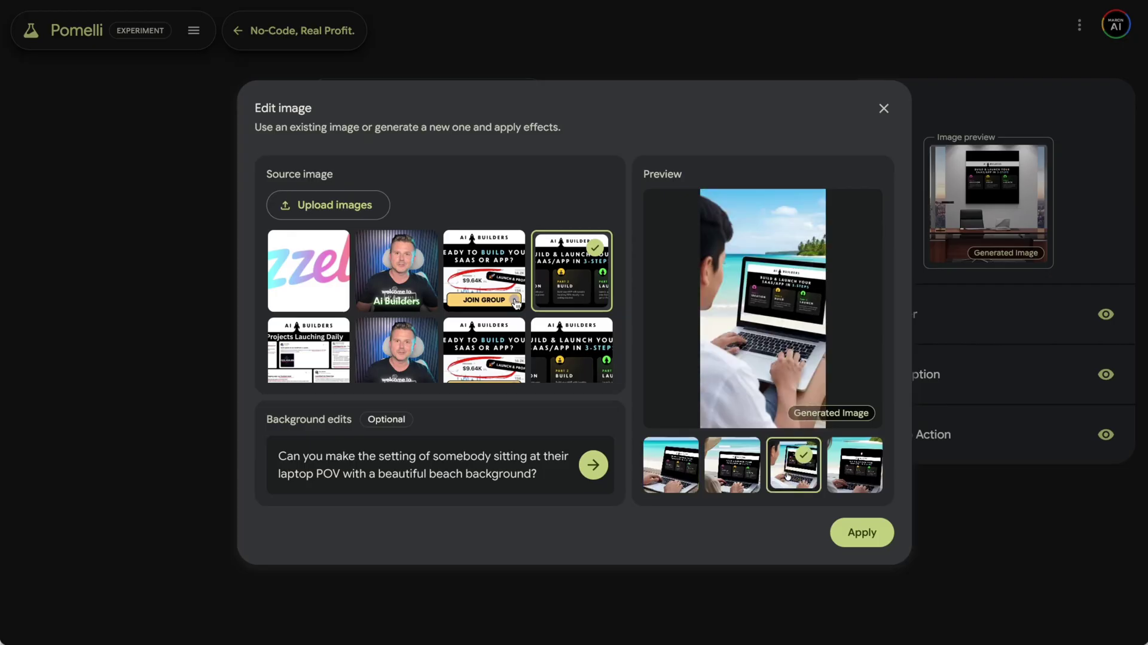
{"action": "left_click", "coordinate": [721, 466]}
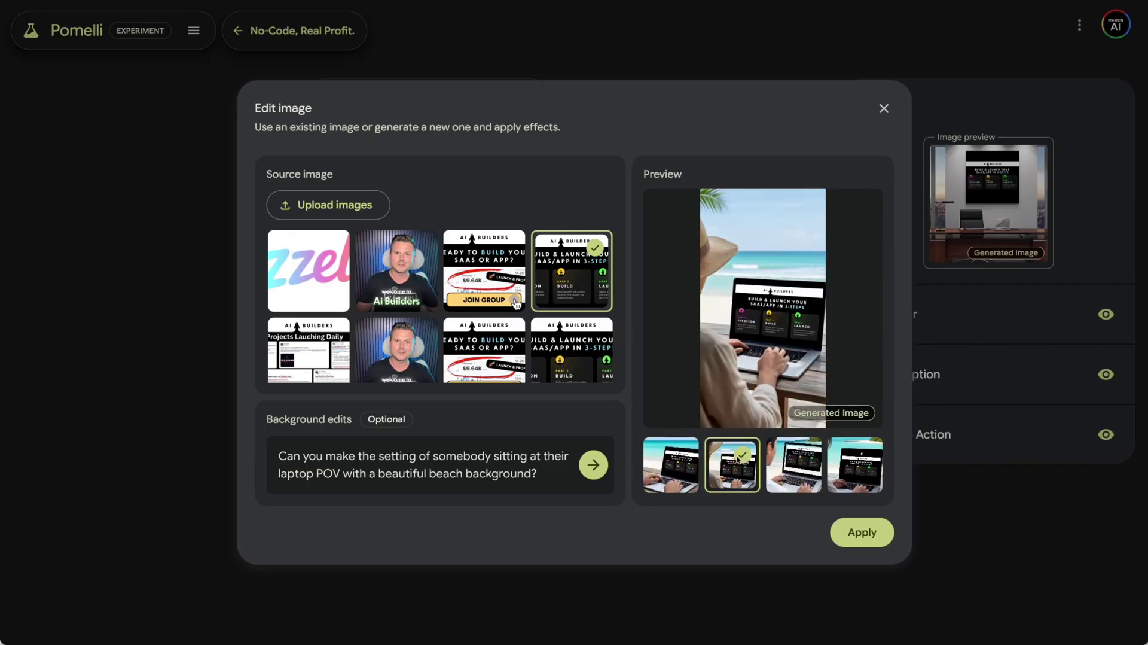
{"action": "left_click", "coordinate": [798, 456]}
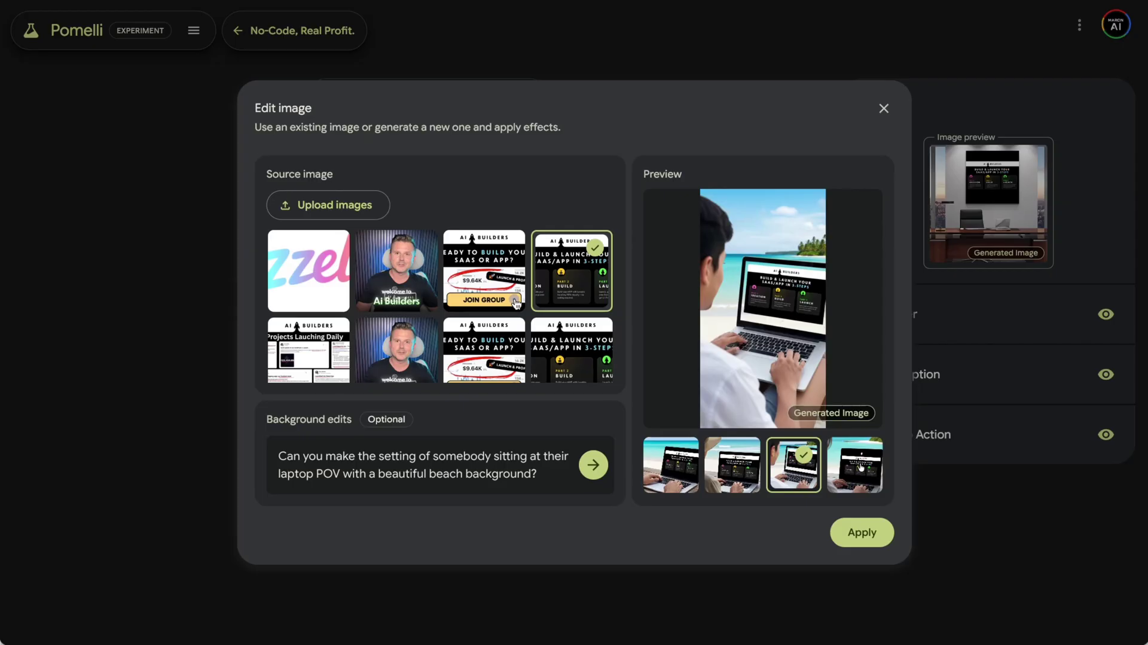
{"action": "left_click", "coordinate": [861, 467]}
{"action": "left_click", "coordinate": [788, 464]}
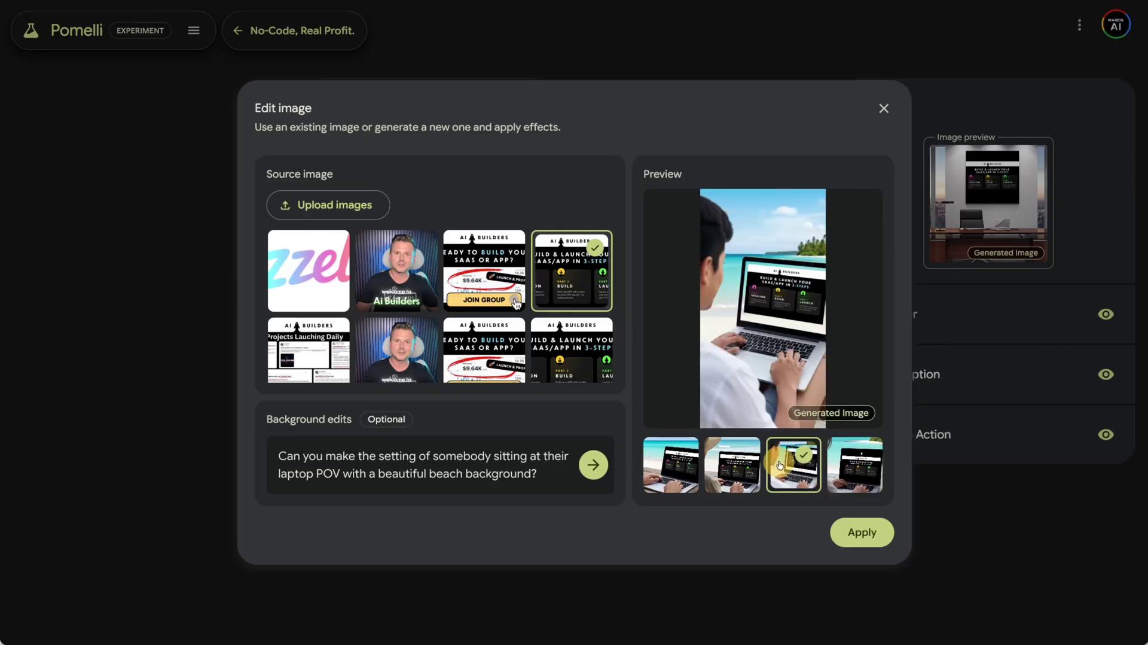
{"action": "left_click", "coordinate": [854, 479]}
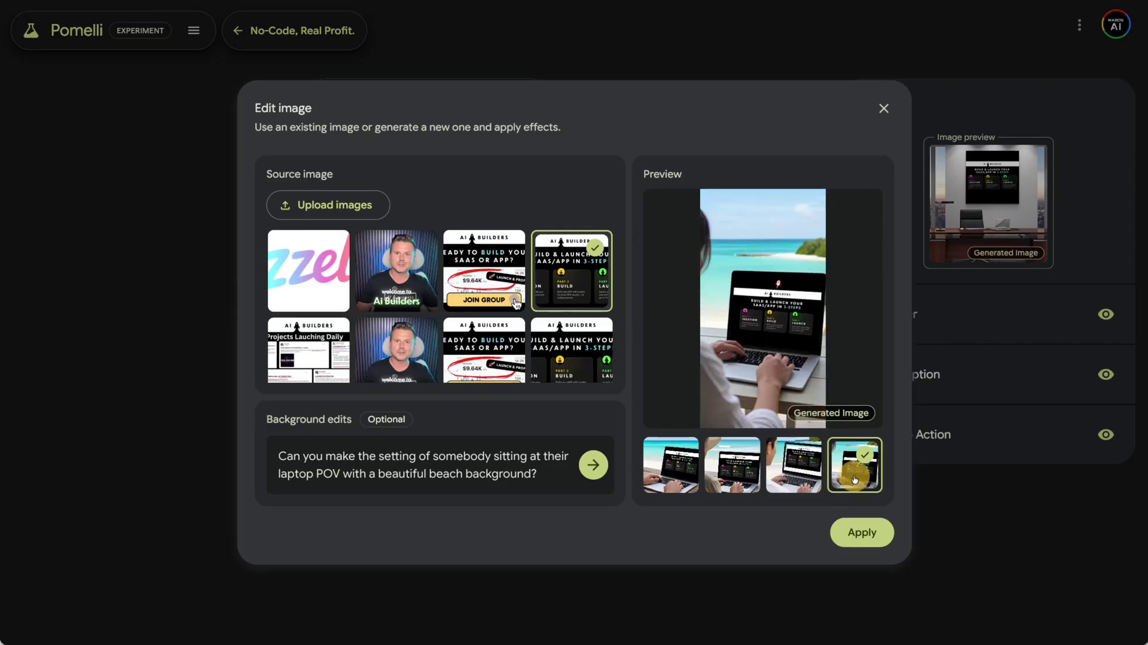
{"action": "left_click", "coordinate": [731, 466]}
{"action": "left_click", "coordinate": [862, 533]}
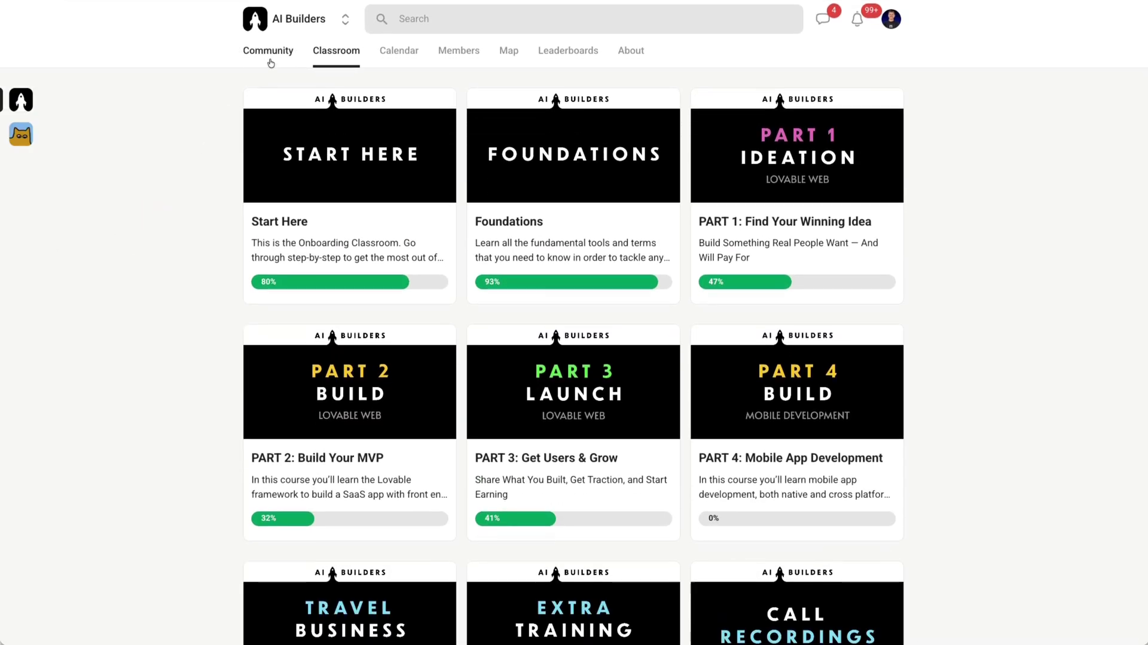
Open Skool's Community tab and scroll through the AI Builders feed, returning to the top.
{"action": "left_click", "coordinate": [271, 63]}
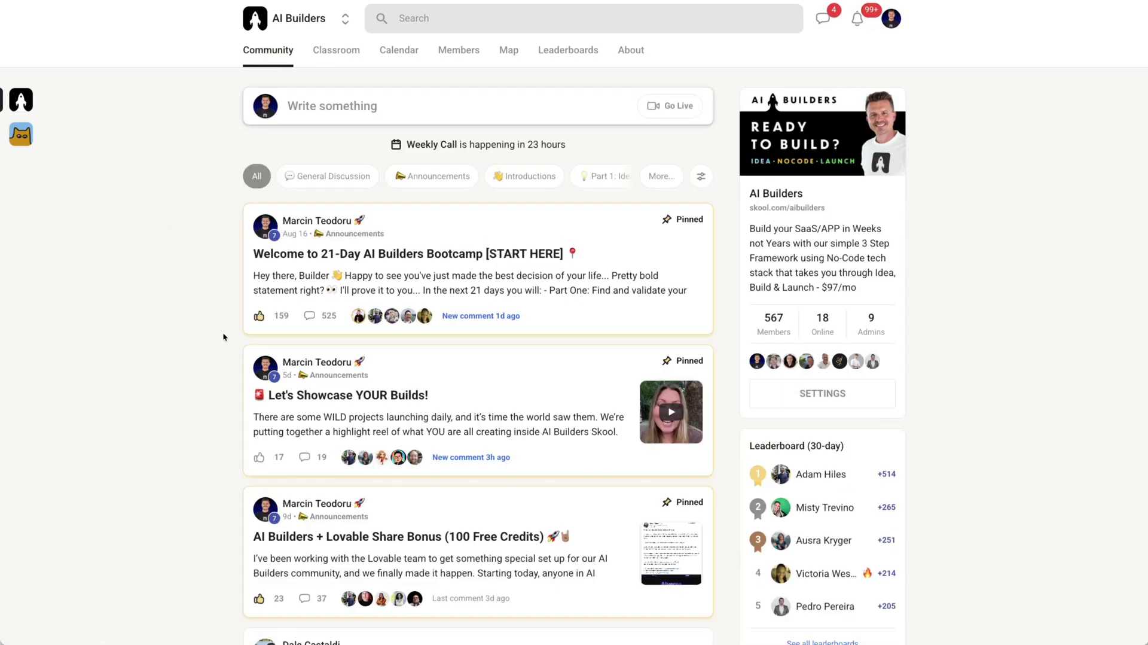
{"action": "scroll", "coordinate": [600, 343], "scroll_direction": "down", "scroll_amount": 10}
{"action": "scroll", "coordinate": [530, 358], "scroll_direction": "down", "scroll_amount": 20}
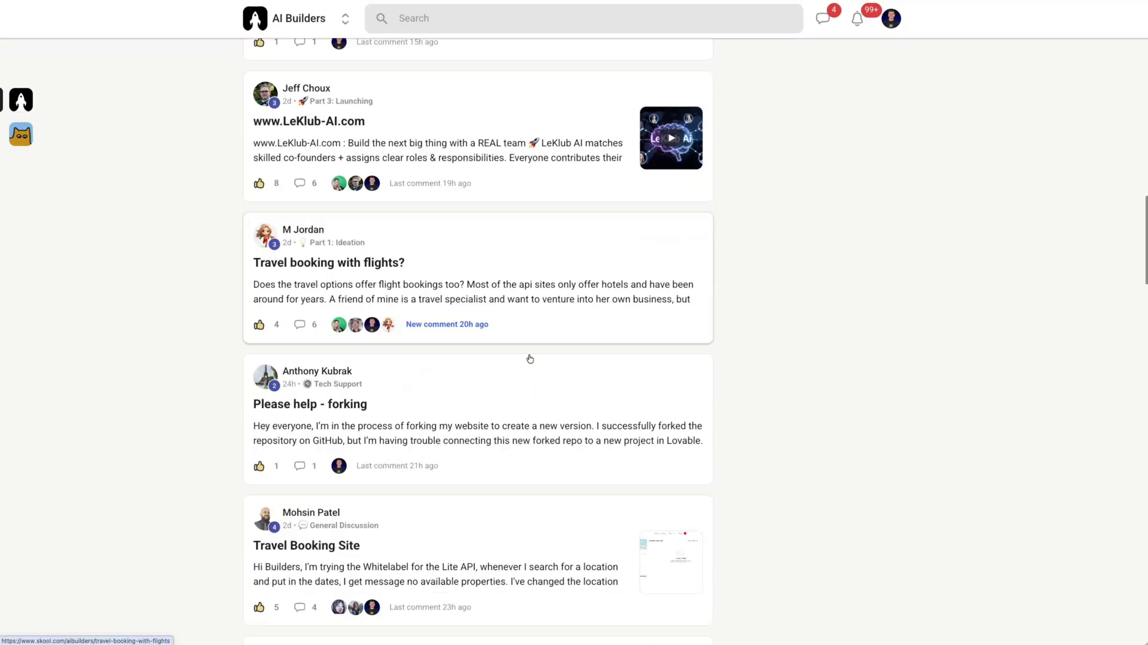
{"action": "scroll", "coordinate": [530, 359], "scroll_direction": "down", "scroll_amount": 10}
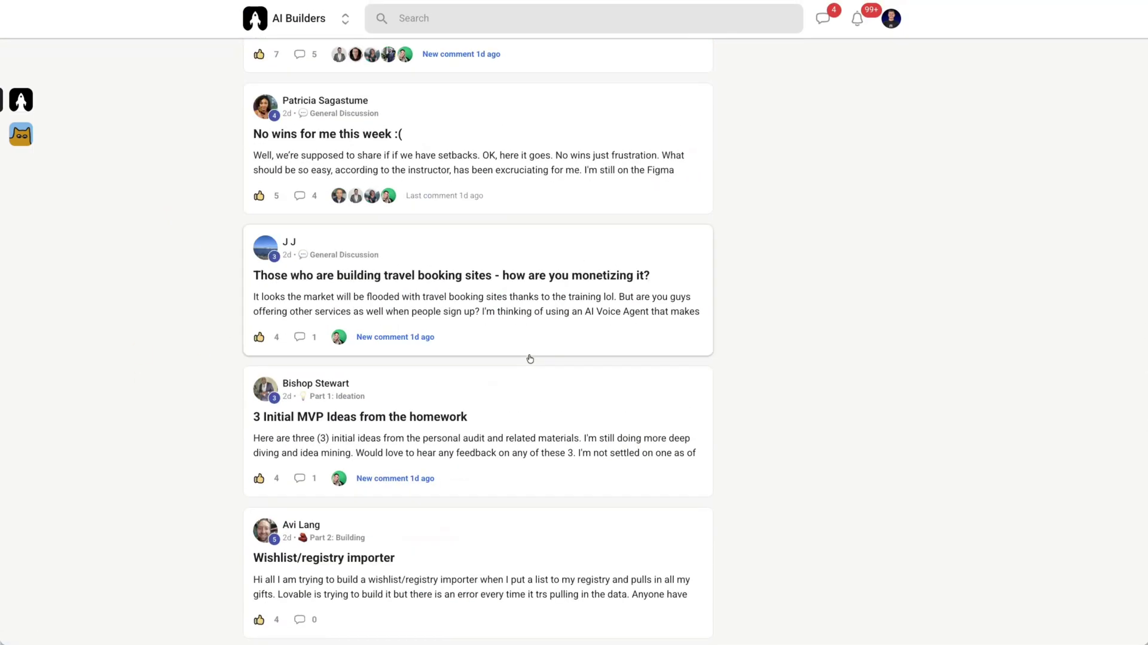
{"action": "scroll", "coordinate": [530, 359], "scroll_direction": "down", "scroll_amount": 15}
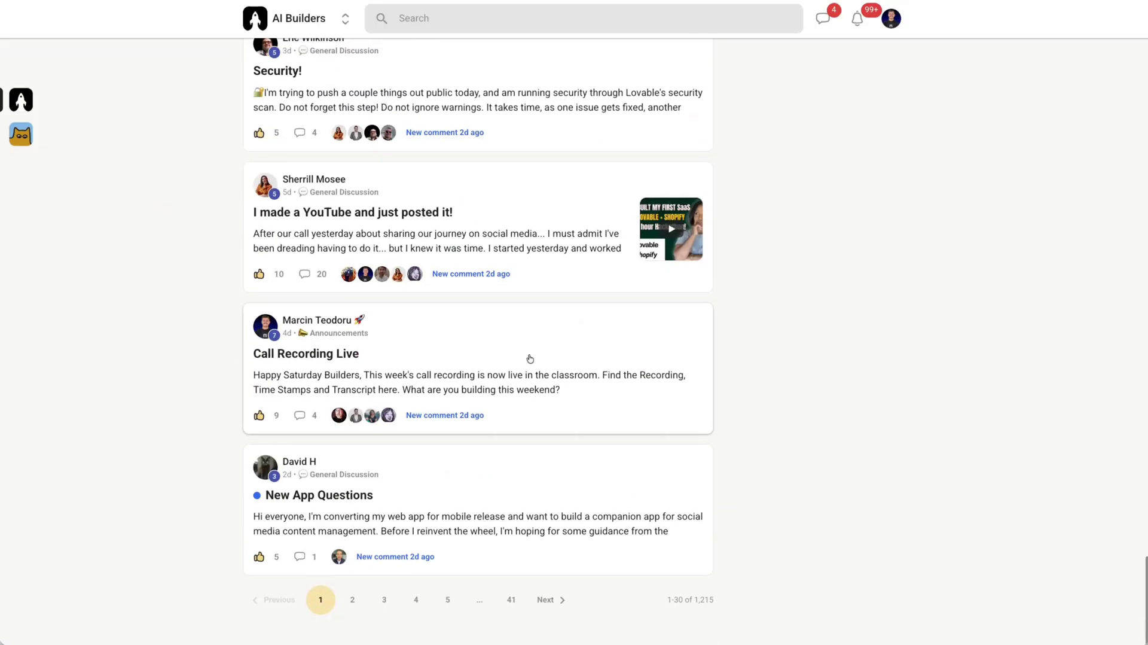
{"action": "scroll", "coordinate": [530, 359], "scroll_direction": "up", "scroll_amount": 20}
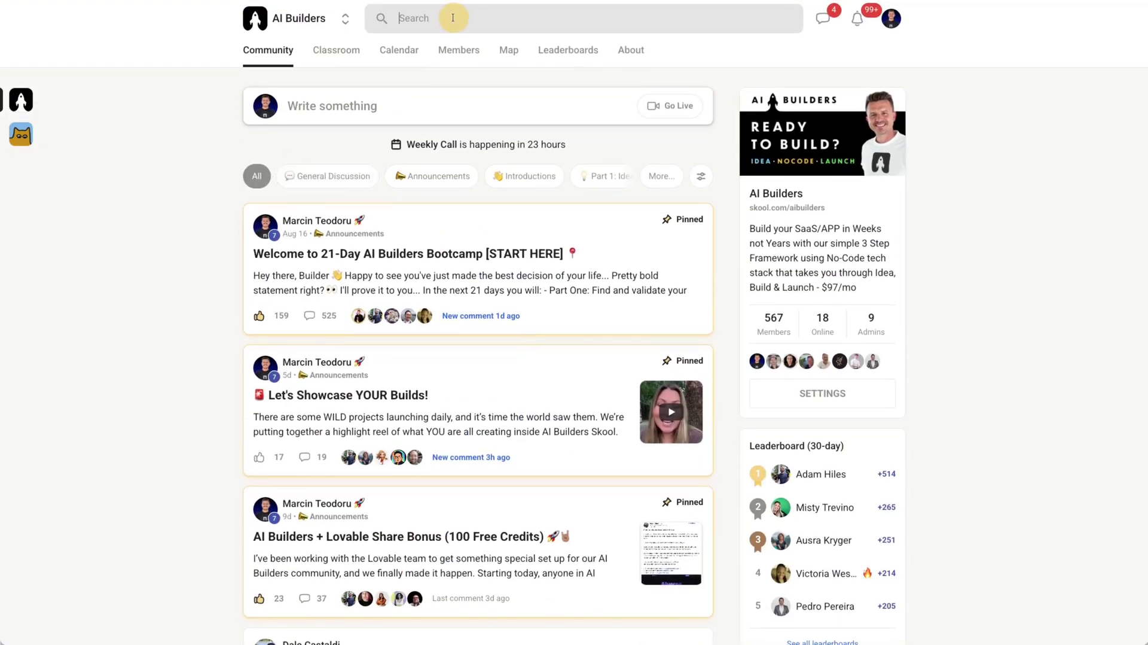
{"action": "type", "text": "success"}
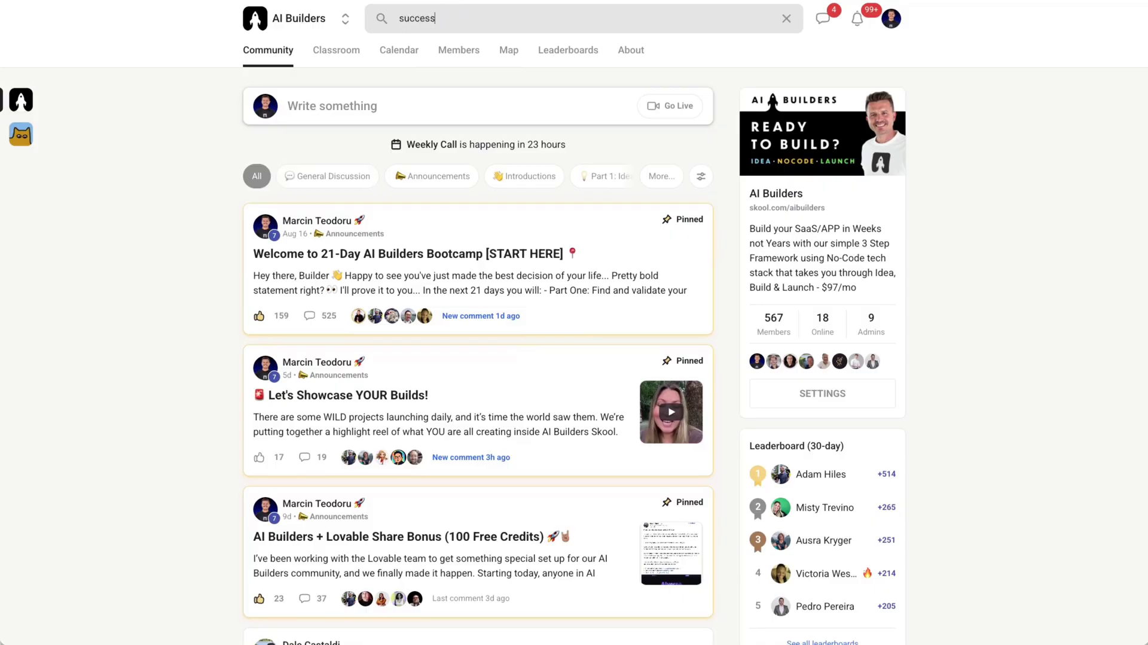
{"action": "key", "text": "Return"}
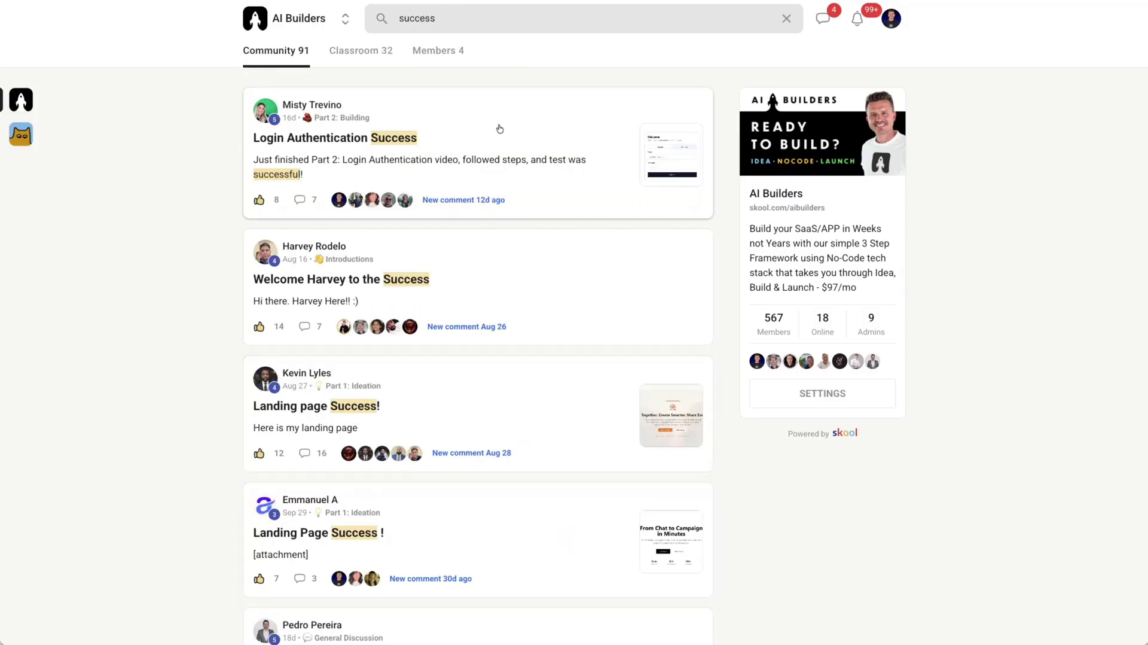
{"action": "scroll", "coordinate": [544, 187], "scroll_direction": "down", "scroll_amount": 2}
{"action": "scroll", "coordinate": [483, 177], "scroll_direction": "down", "scroll_amount": 3}
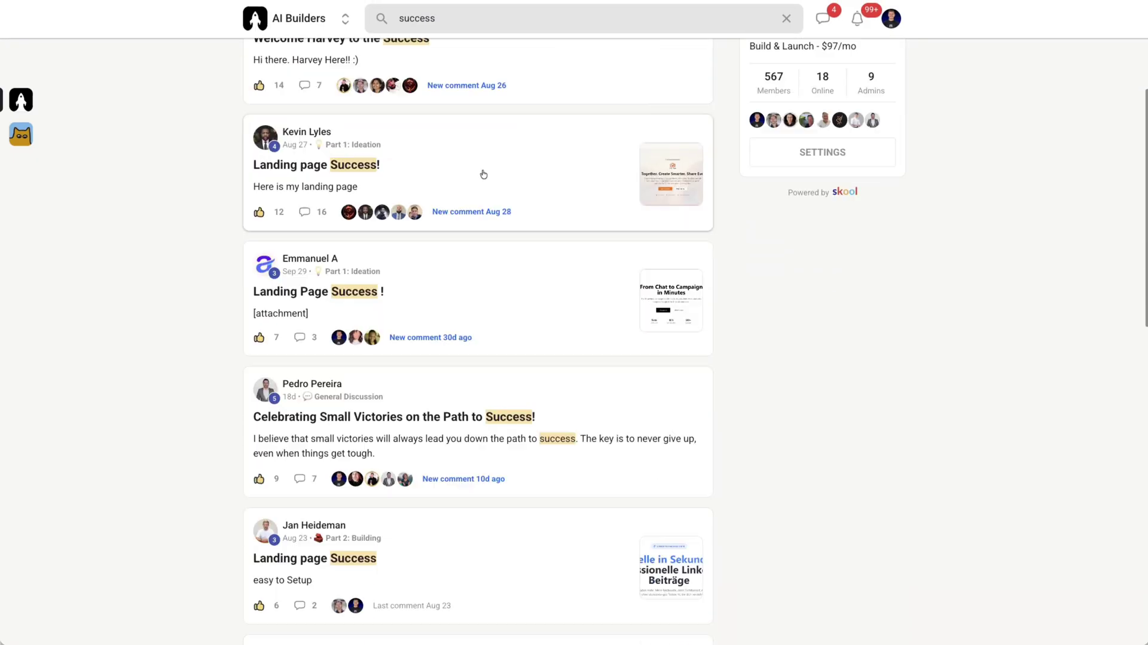
{"action": "scroll", "coordinate": [503, 220], "scroll_direction": "down", "scroll_amount": 5}
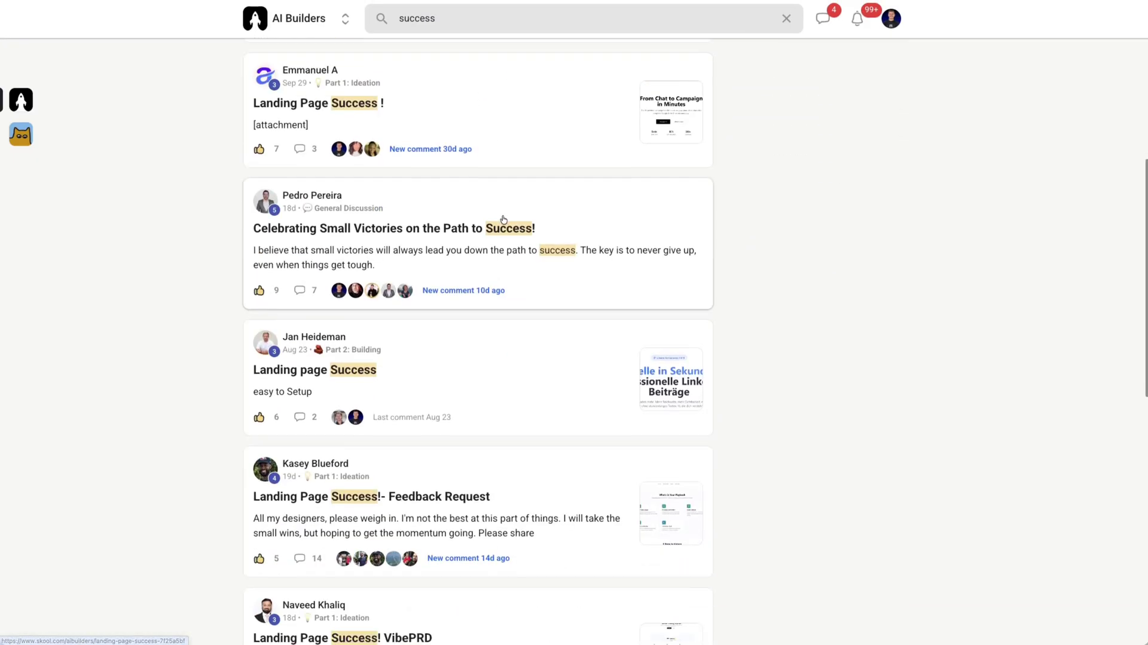
{"action": "scroll", "coordinate": [504, 219], "scroll_direction": "down", "scroll_amount": 6}
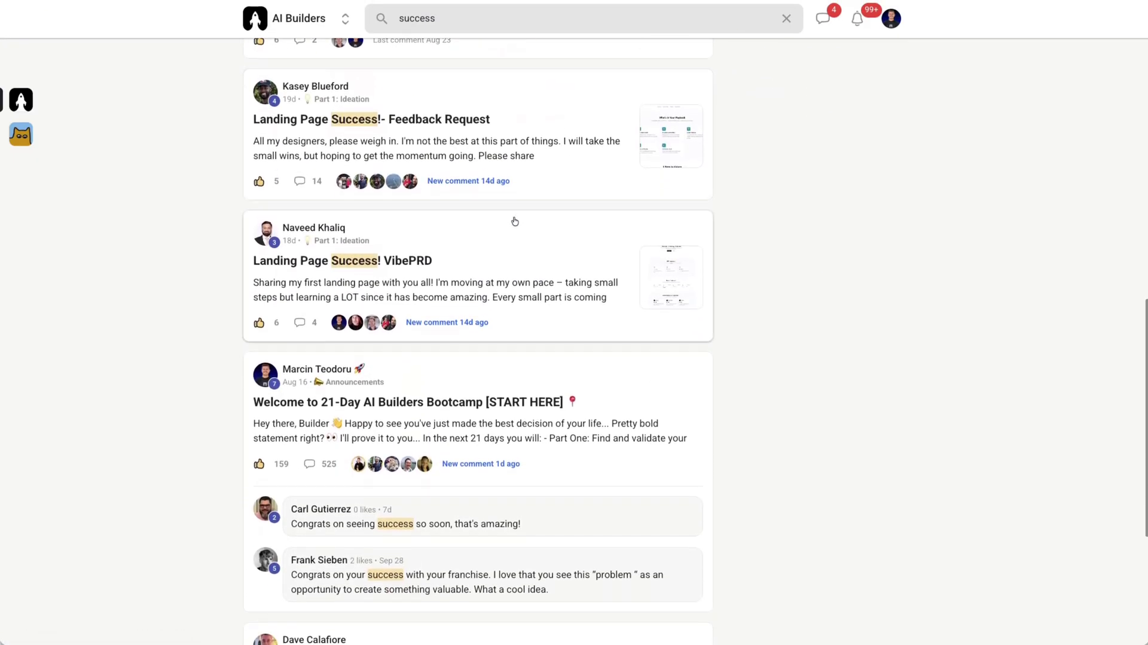
{"action": "scroll", "coordinate": [514, 222], "scroll_direction": "down", "scroll_amount": 2}
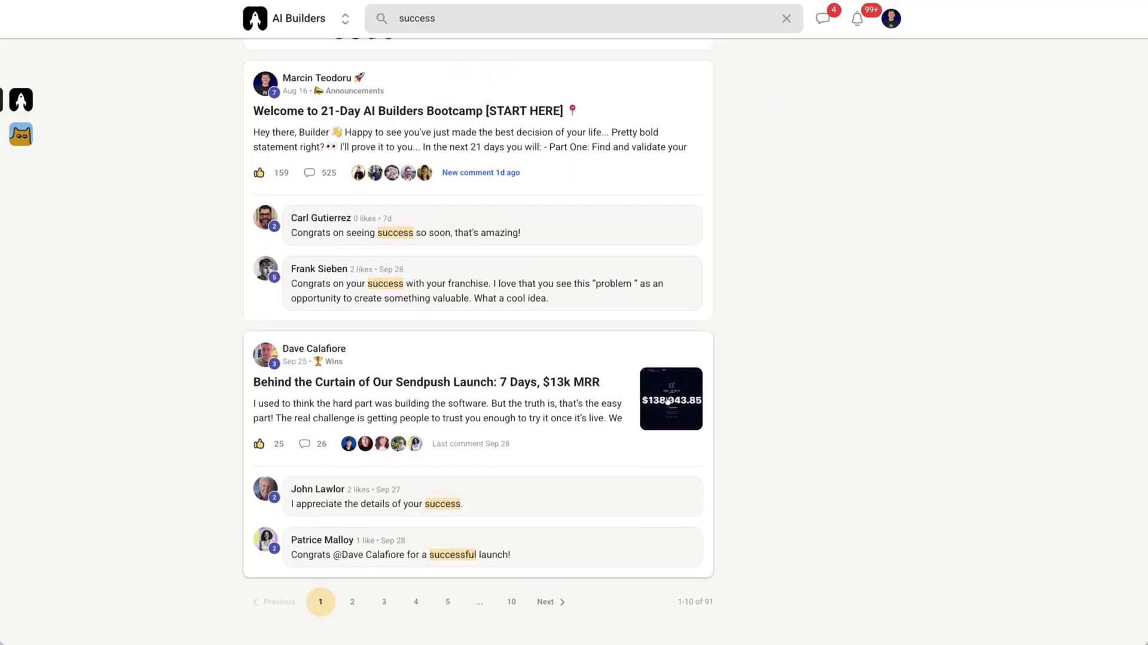
{"action": "left_click", "coordinate": [662, 398]}
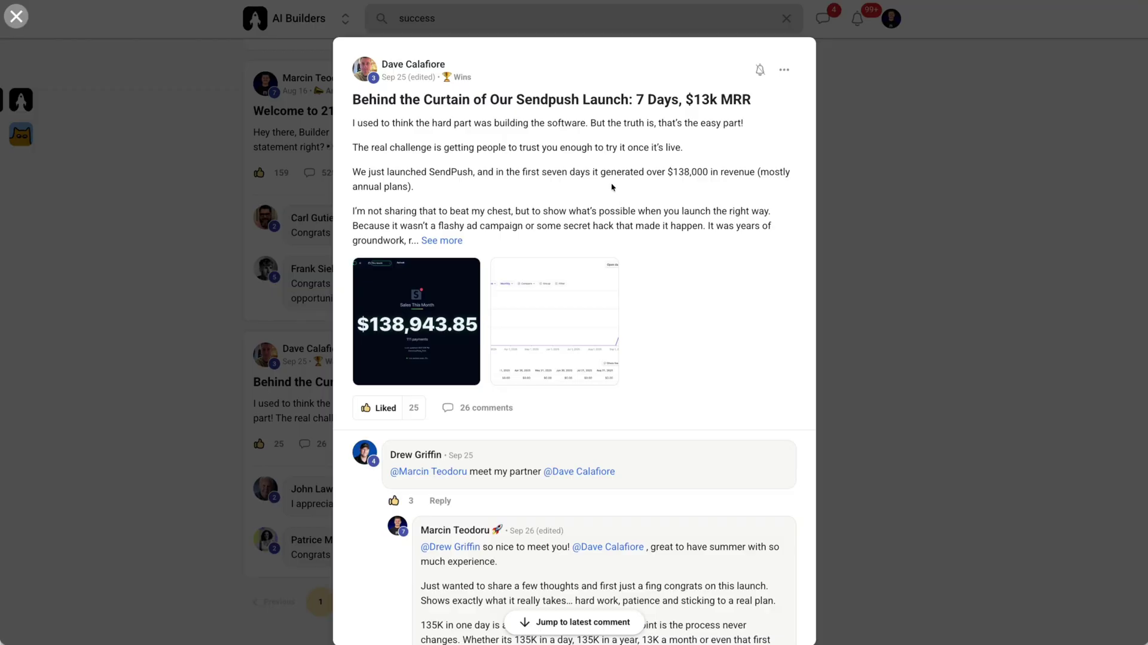
{"action": "left_click", "coordinate": [164, 241]}
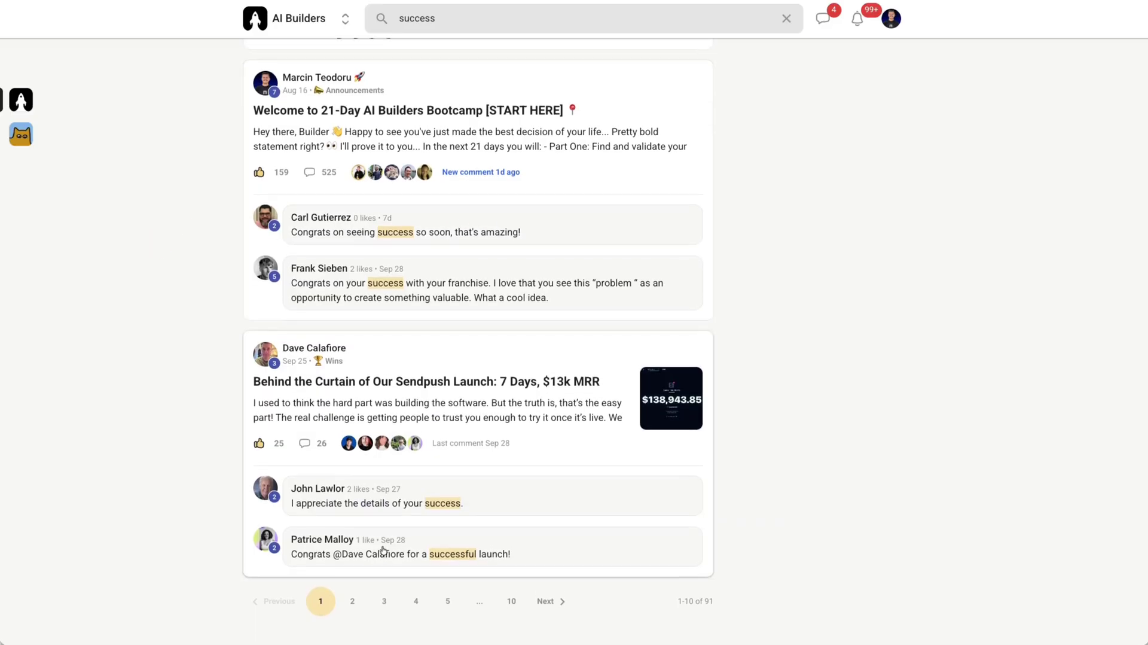
{"action": "left_click", "coordinate": [354, 599]}
{"action": "scroll", "coordinate": [490, 431], "scroll_direction": "down", "scroll_amount": 10}
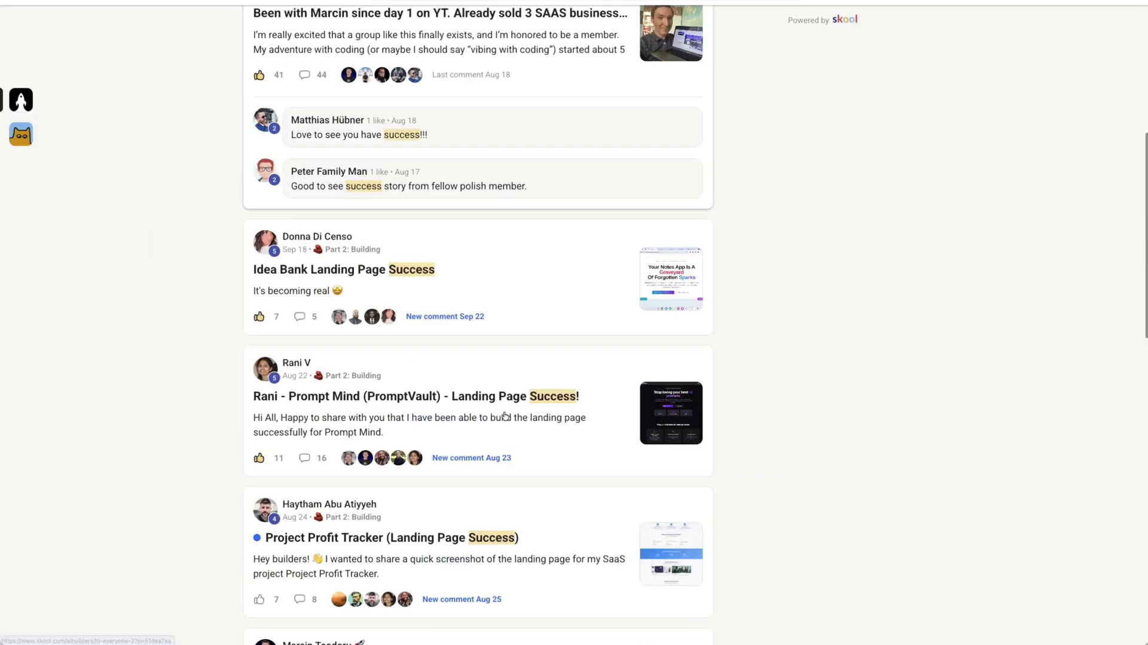
{"action": "scroll", "coordinate": [504, 415], "scroll_direction": "down", "scroll_amount": 10}
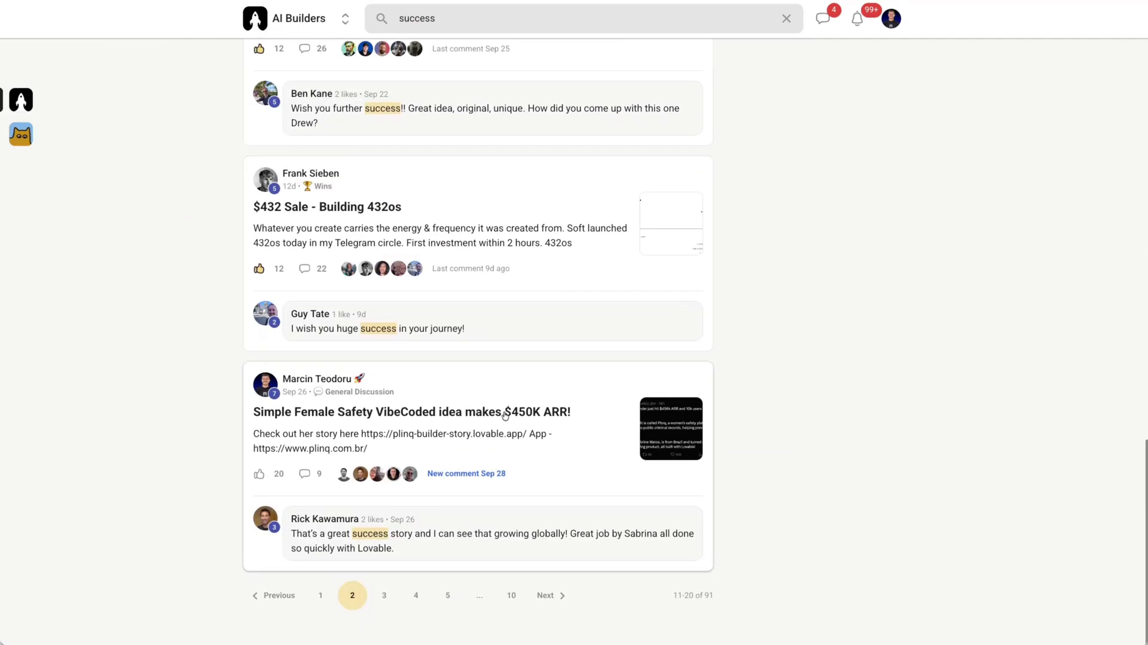
{"action": "scroll", "coordinate": [505, 415], "scroll_direction": "up", "scroll_amount": 15}
{"action": "scroll", "coordinate": [504, 415], "scroll_direction": "up", "scroll_amount": 3}
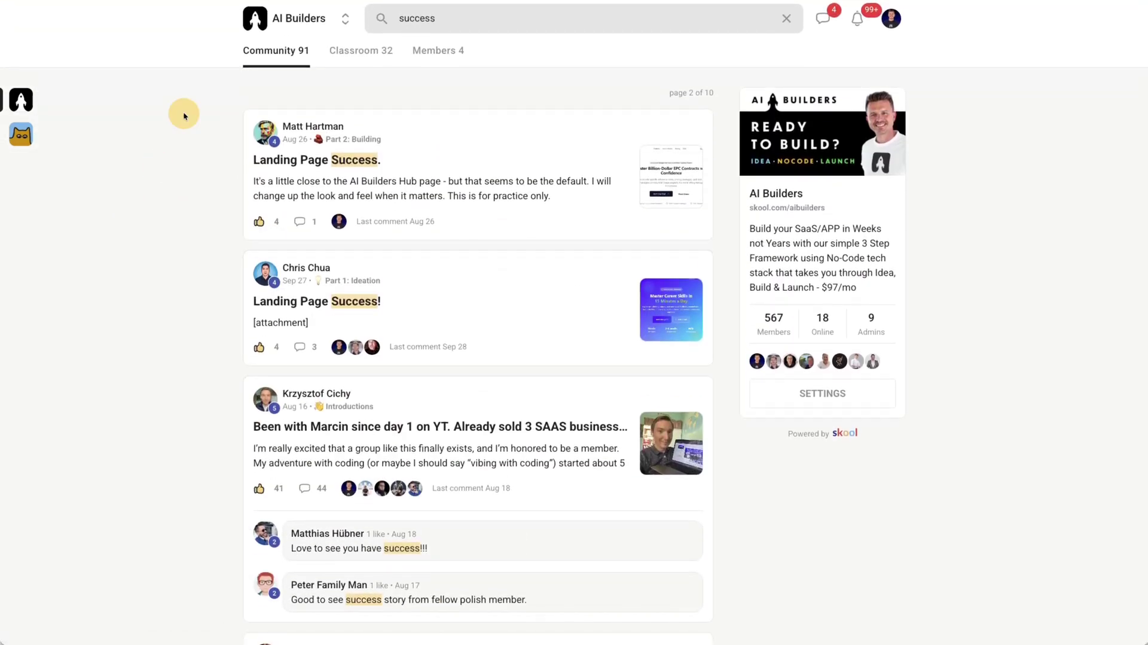
{"action": "left_click", "coordinate": [24, 103]}
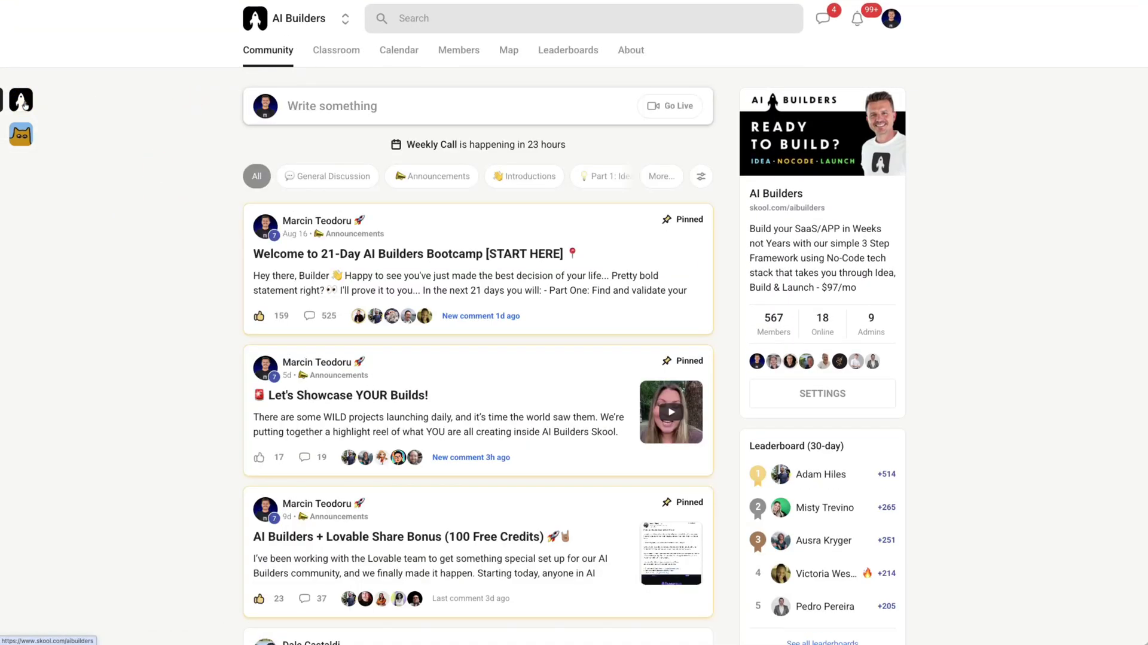